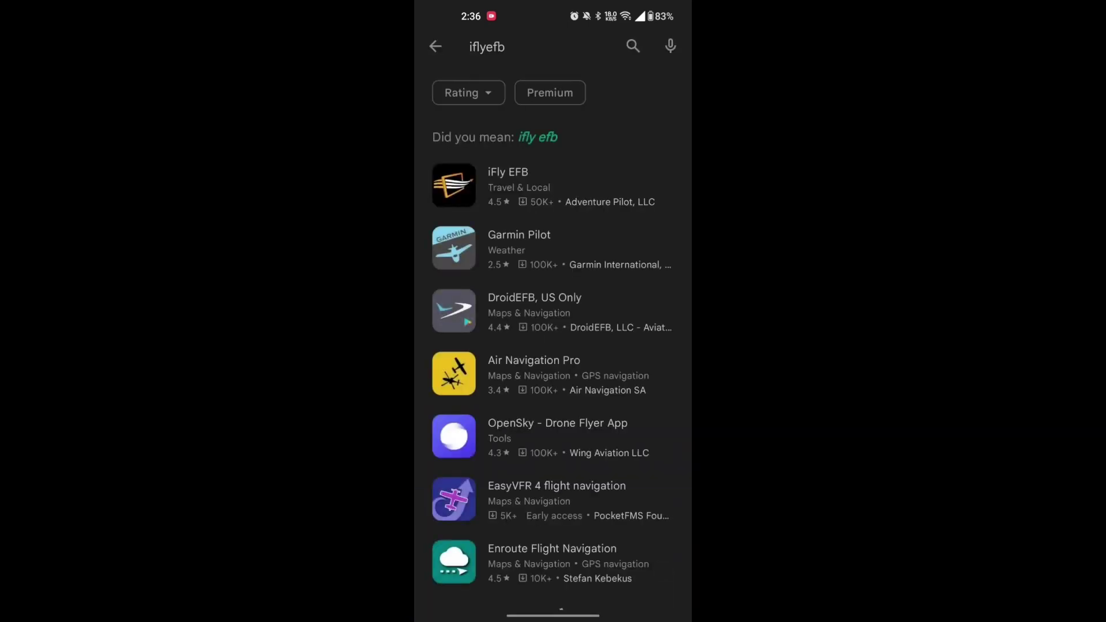
Step: Open the iFly EFB listing from the 'iflyefb' search results and install the 35.60 MB app
{"action": "left_click", "coordinate": [529, 187]}
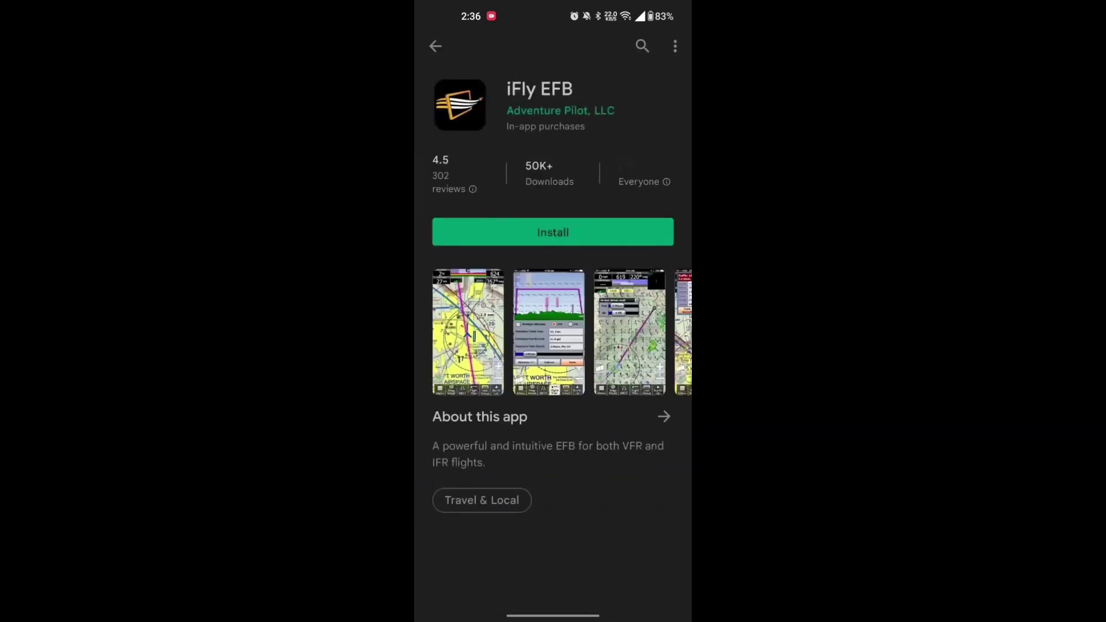
{"action": "left_click", "coordinate": [624, 234]}
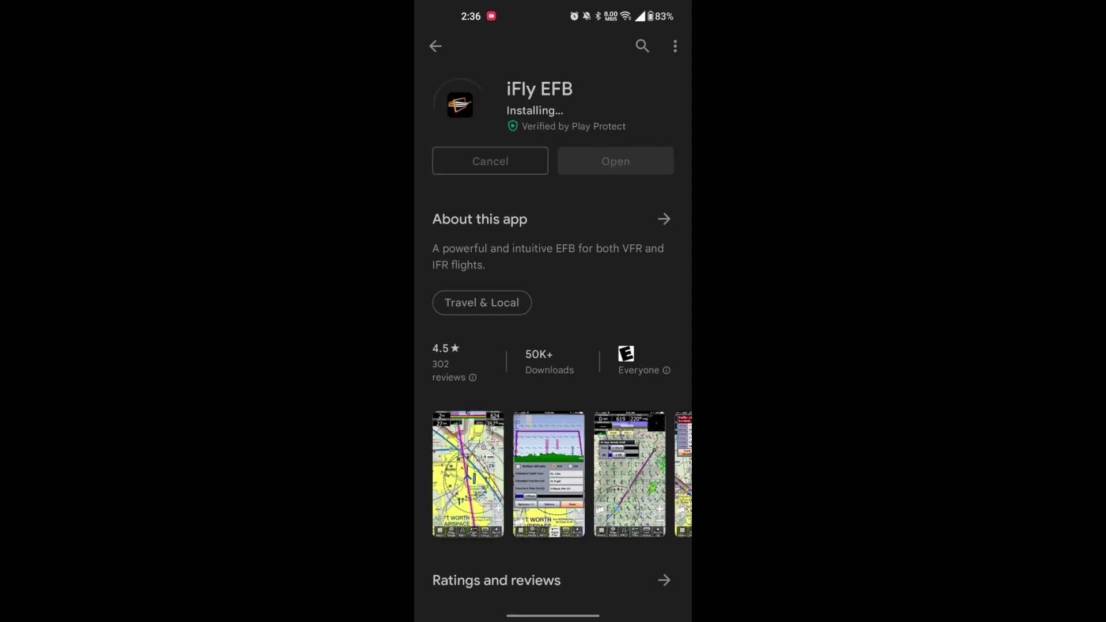
Step: Launch iFly EFB, allow location access while in use and media access, and choose VFR-only data
{"action": "left_click", "coordinate": [622, 163]}
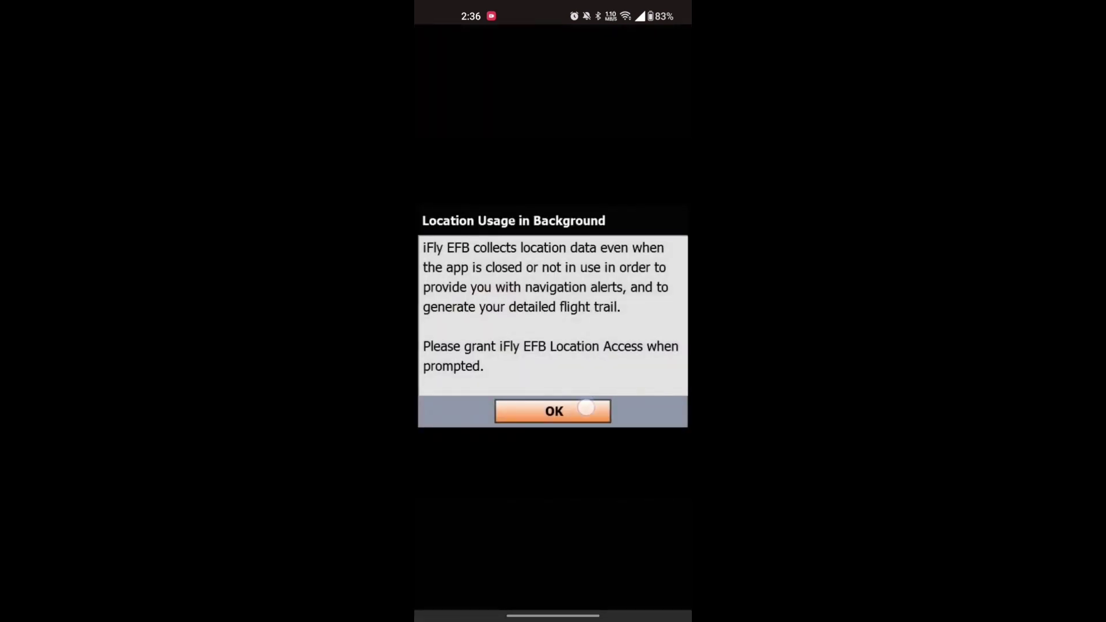
{"action": "left_click", "coordinate": [585, 409]}
{"action": "left_click", "coordinate": [593, 399]}
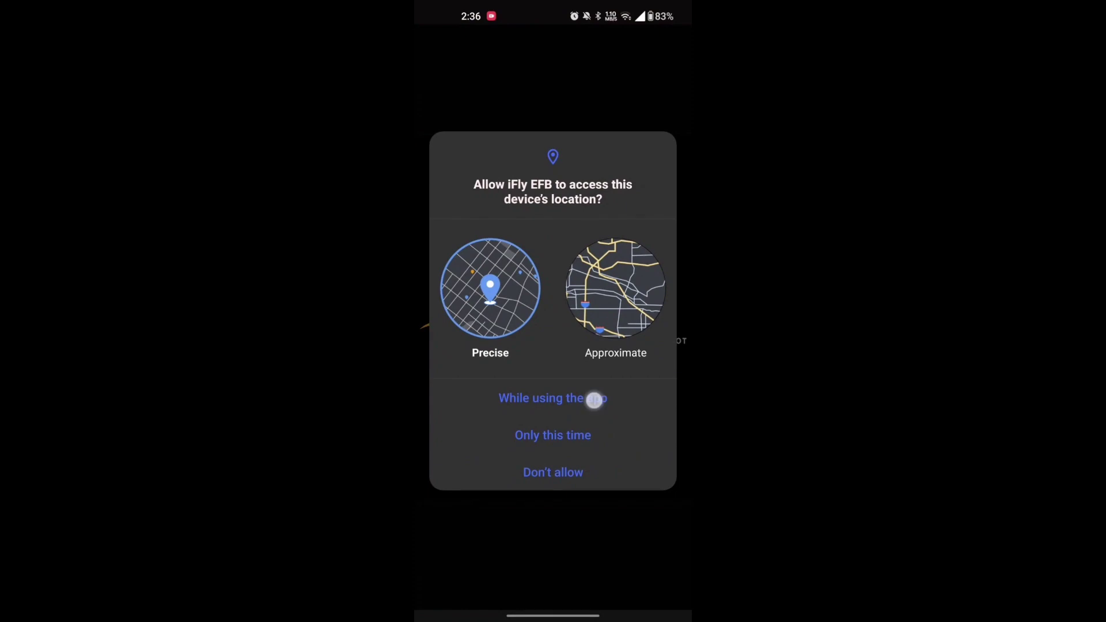
{"action": "left_click", "coordinate": [561, 345]}
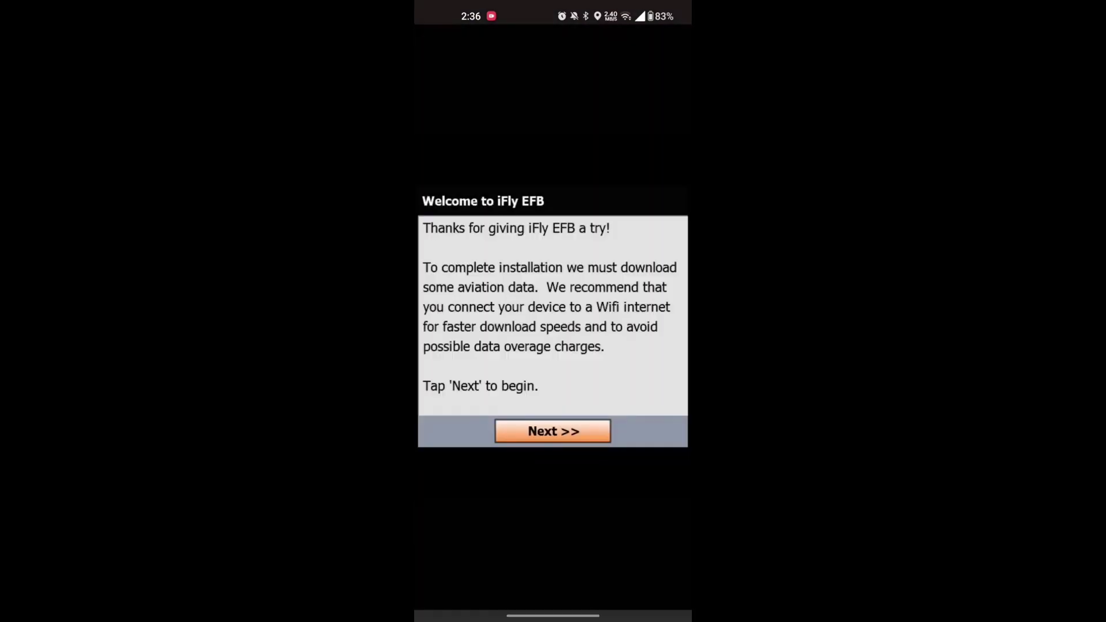
{"action": "left_click", "coordinate": [552, 431]}
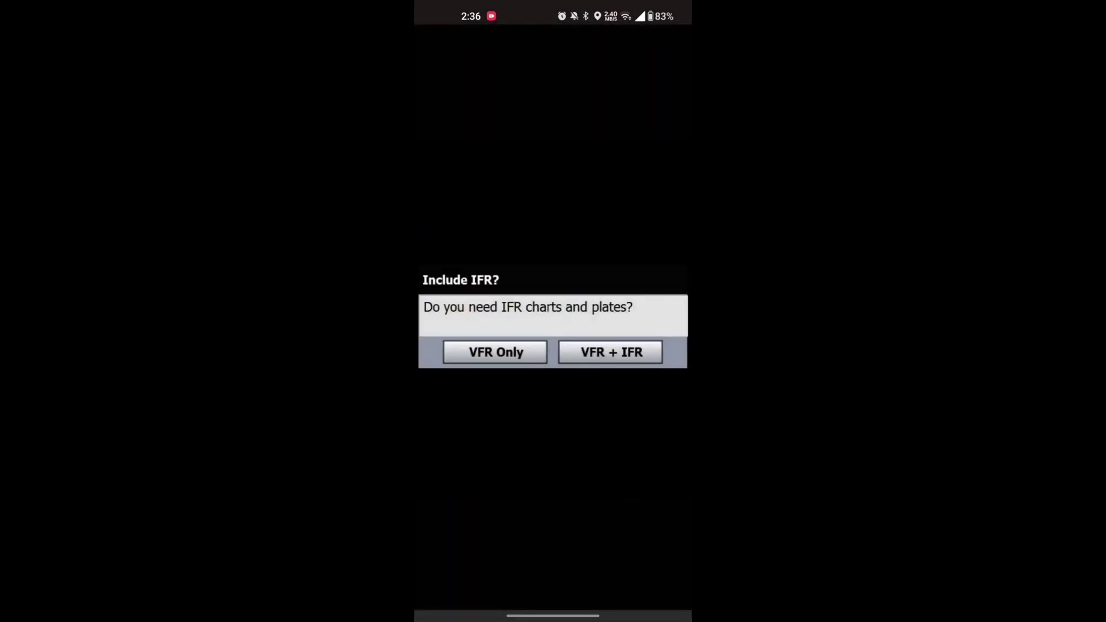
{"action": "left_click", "coordinate": [529, 351]}
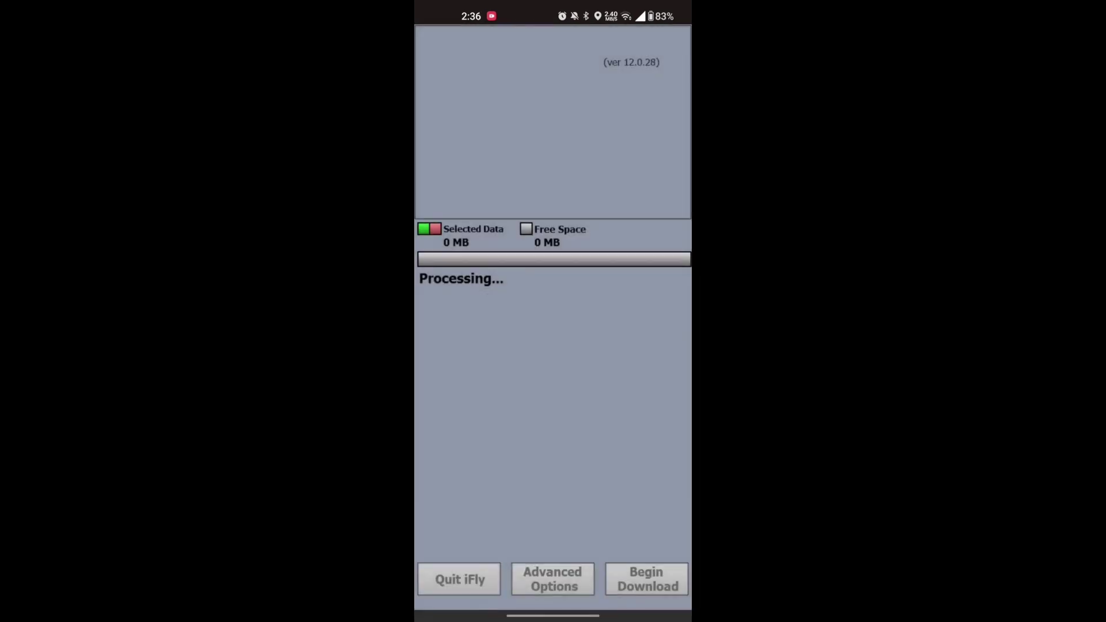
Step: Download 2.2 GB of VFR data for TX, NM, CO, KS, OK, AR and LA despite the WiFi warning
{"action": "left_click", "coordinate": [553, 181]}
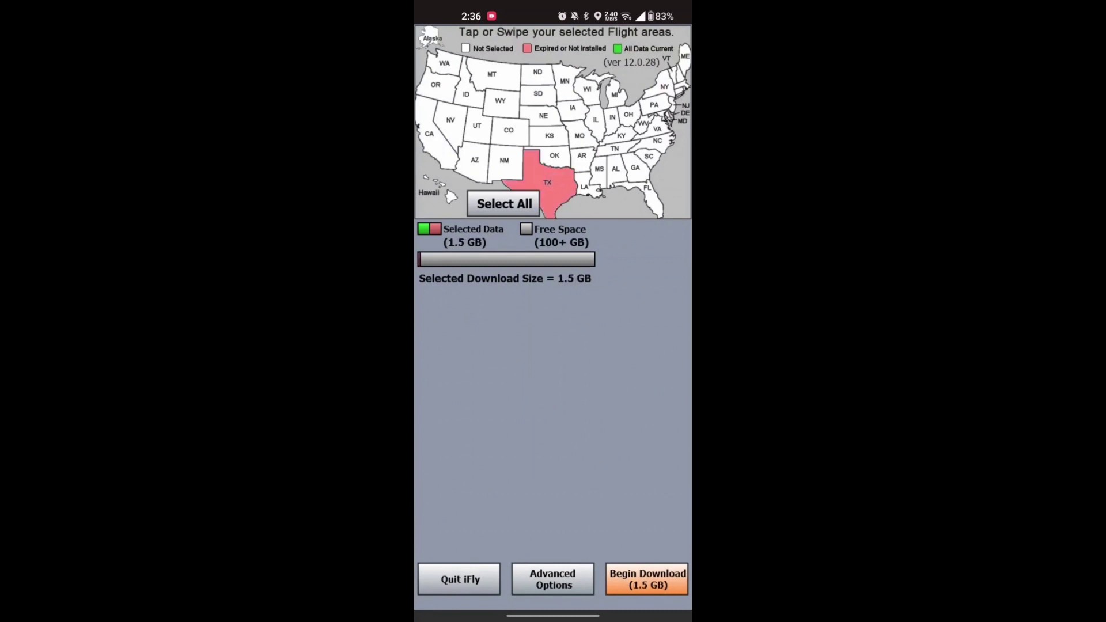
{"action": "mouse_move", "coordinate": [504, 168]}
{"action": "left_mouse_down"}
{"action": "mouse_move", "coordinate": [548, 153]}
{"action": "mouse_move", "coordinate": [577, 183]}
{"action": "mouse_move", "coordinate": [582, 167]}
{"action": "left_mouse_up"}
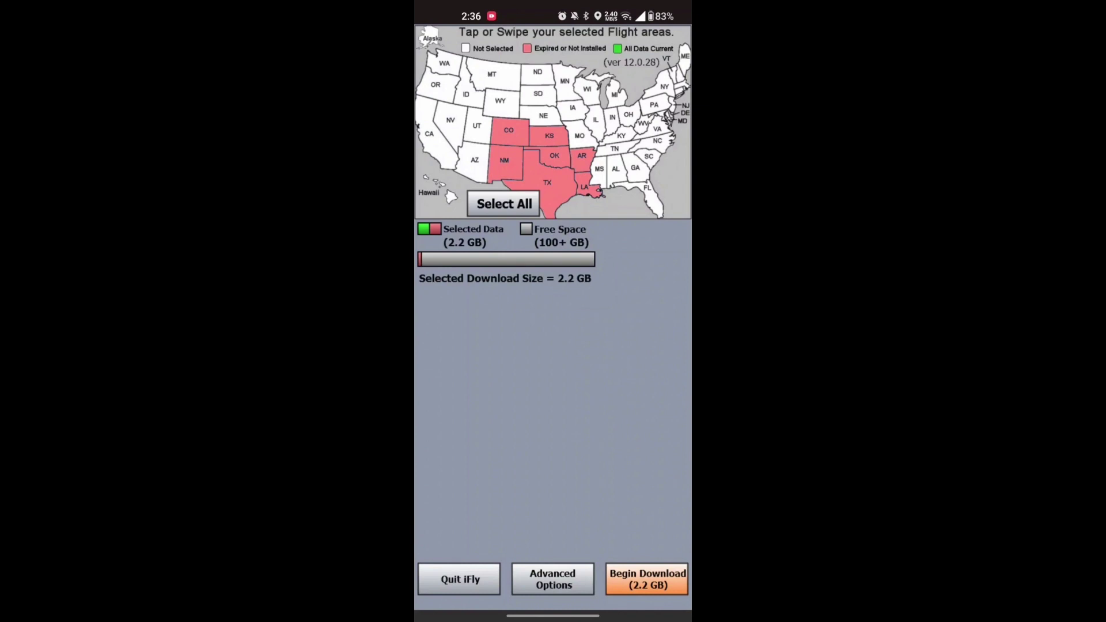
{"action": "left_click", "coordinate": [647, 579]}
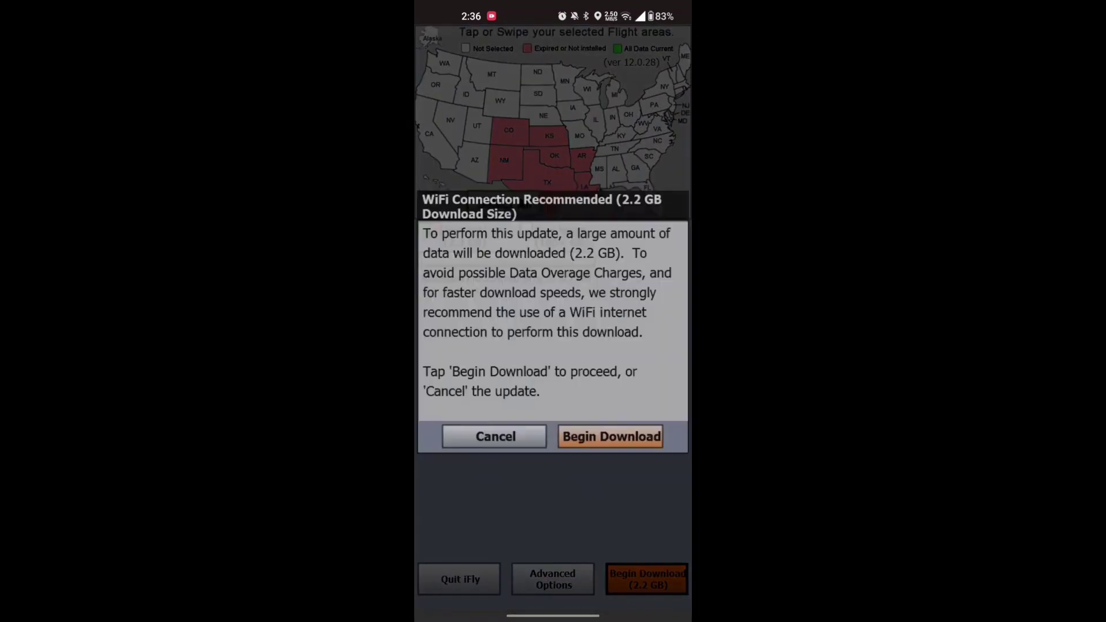
{"action": "left_click", "coordinate": [610, 431]}
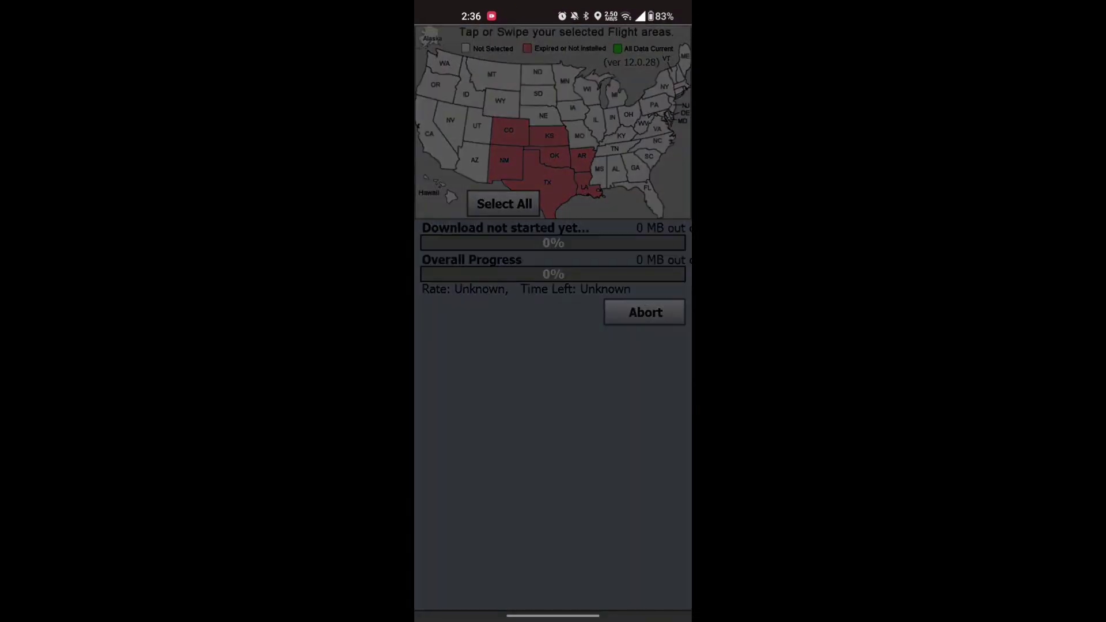
{"action": "left_click", "coordinate": [494, 454]}
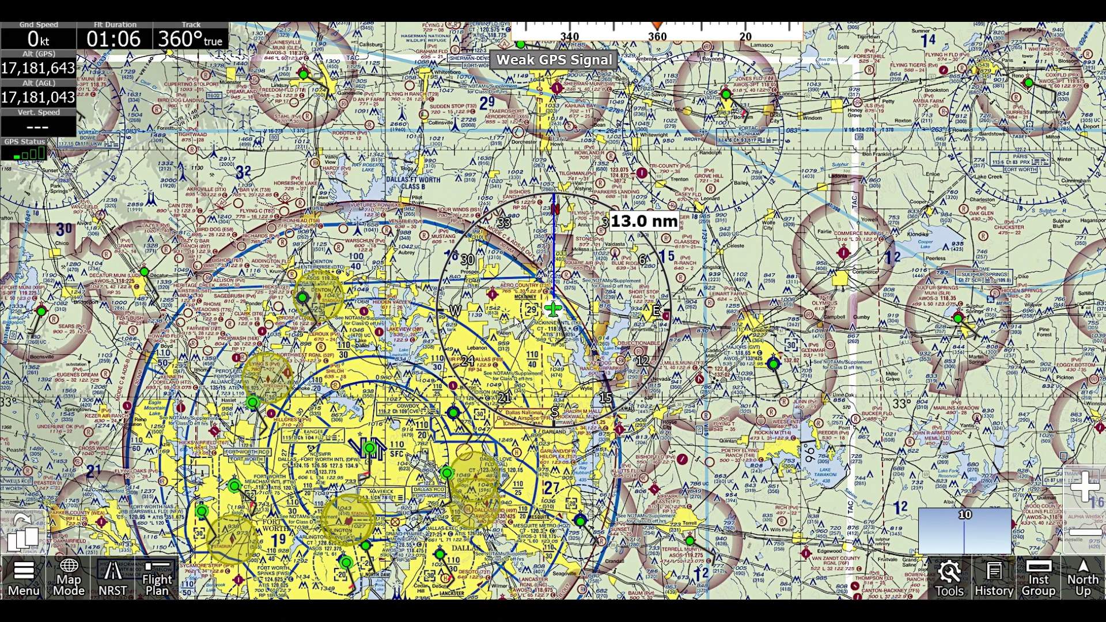
{"action": "left_click_drag", "start_coordinate": [453, 331], "coordinate": [749, 394]}
{"action": "left_click_drag", "start_coordinate": [664, 311], "coordinate": [591, 299]}
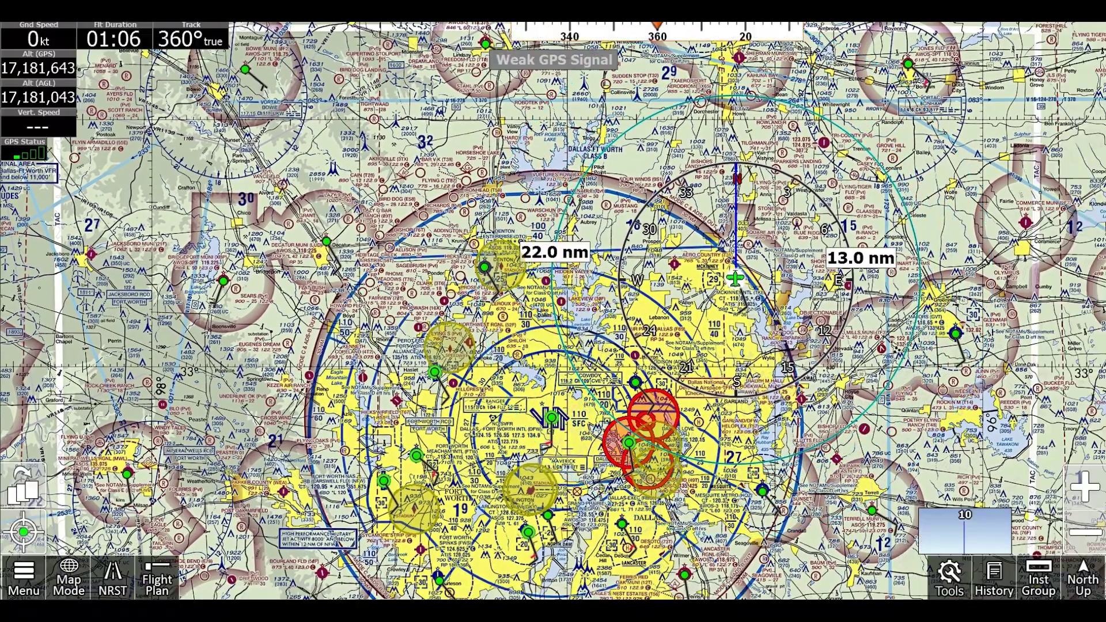
{"action": "scroll", "coordinate": [553, 307], "scroll_direction": "up", "scroll_amount": 3}
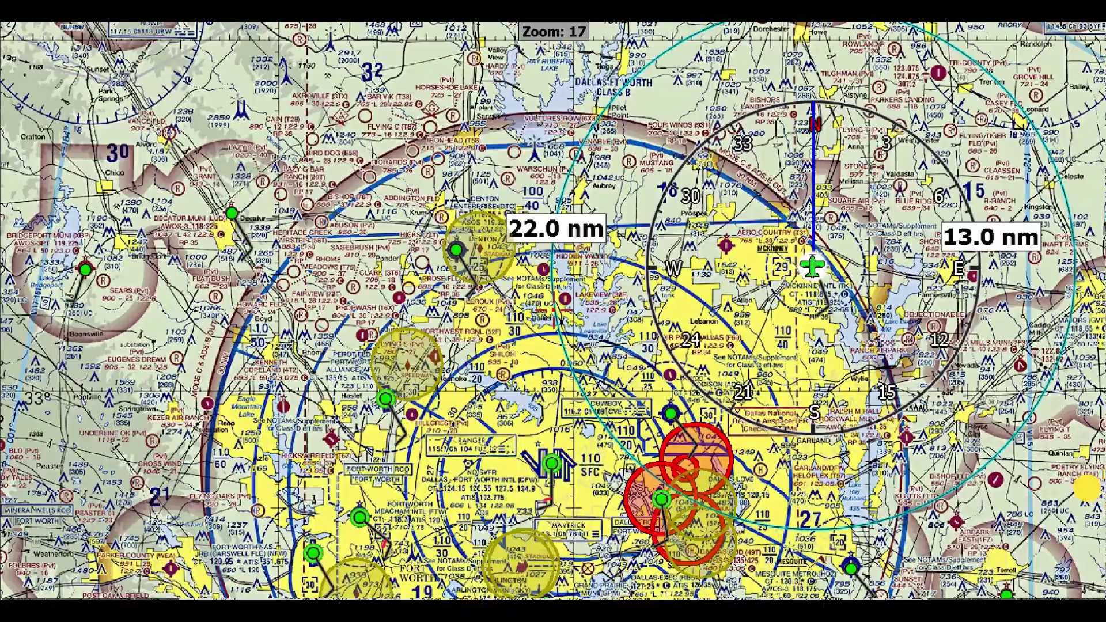
{"action": "scroll", "coordinate": [552, 308], "scroll_direction": "down", "scroll_amount": 3}
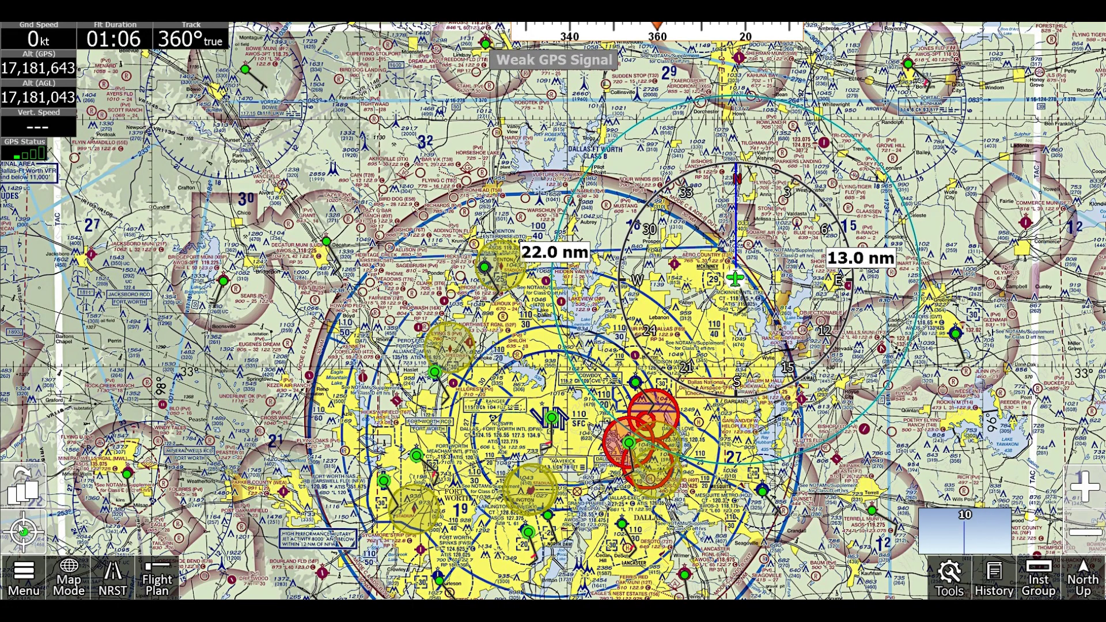
{"action": "left_click", "coordinate": [22, 528]}
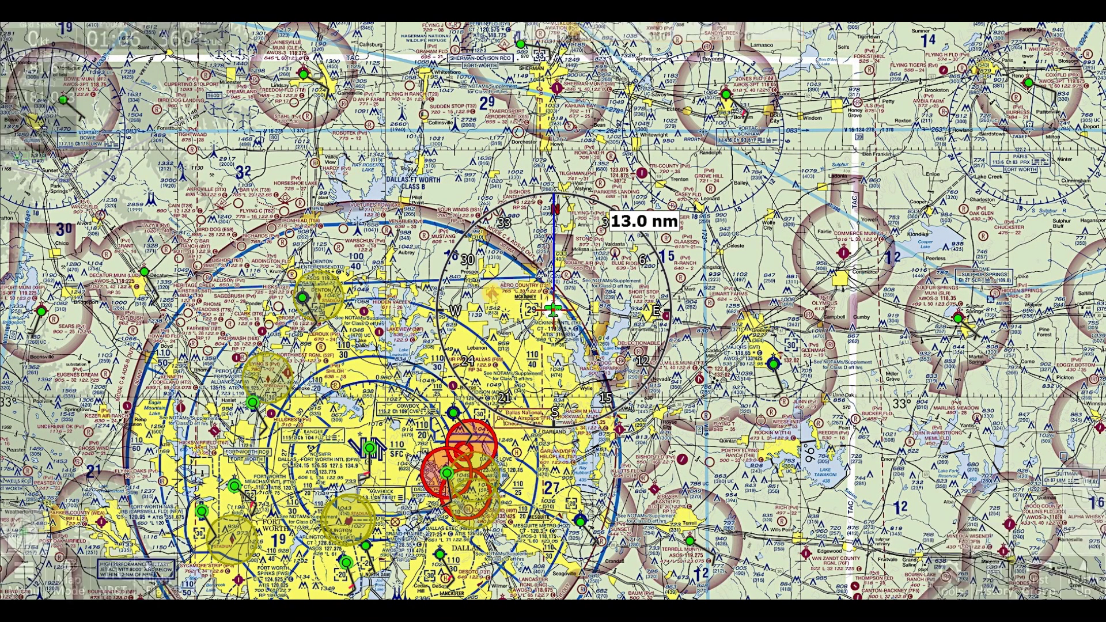
{"action": "left_click", "coordinate": [492, 294]}
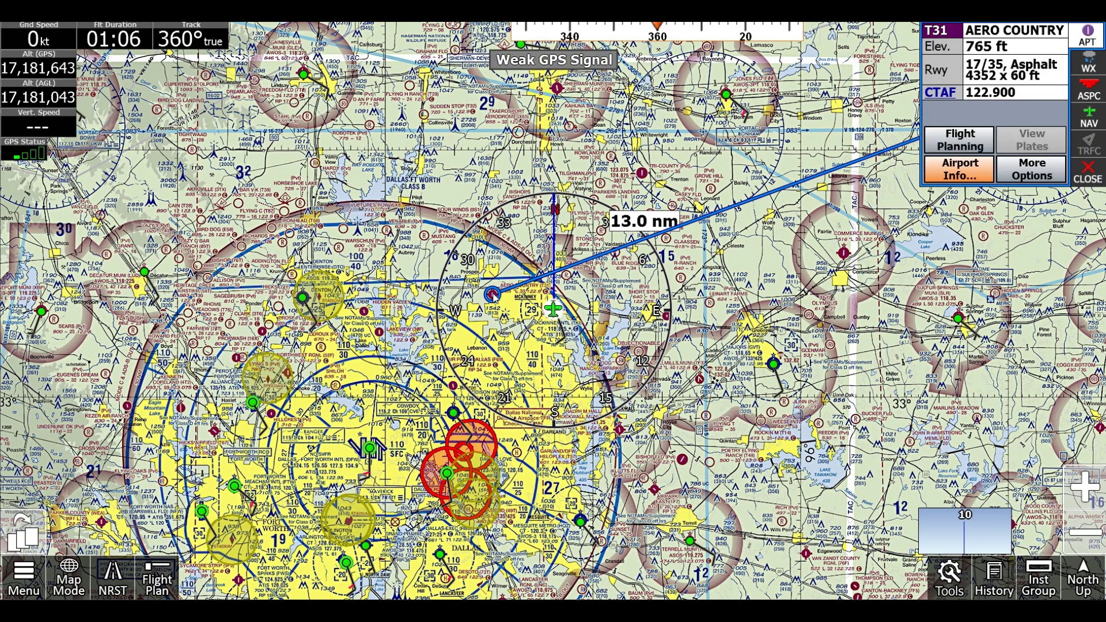
{"action": "left_click", "coordinate": [1076, 65]}
{"action": "left_click", "coordinate": [1083, 95]}
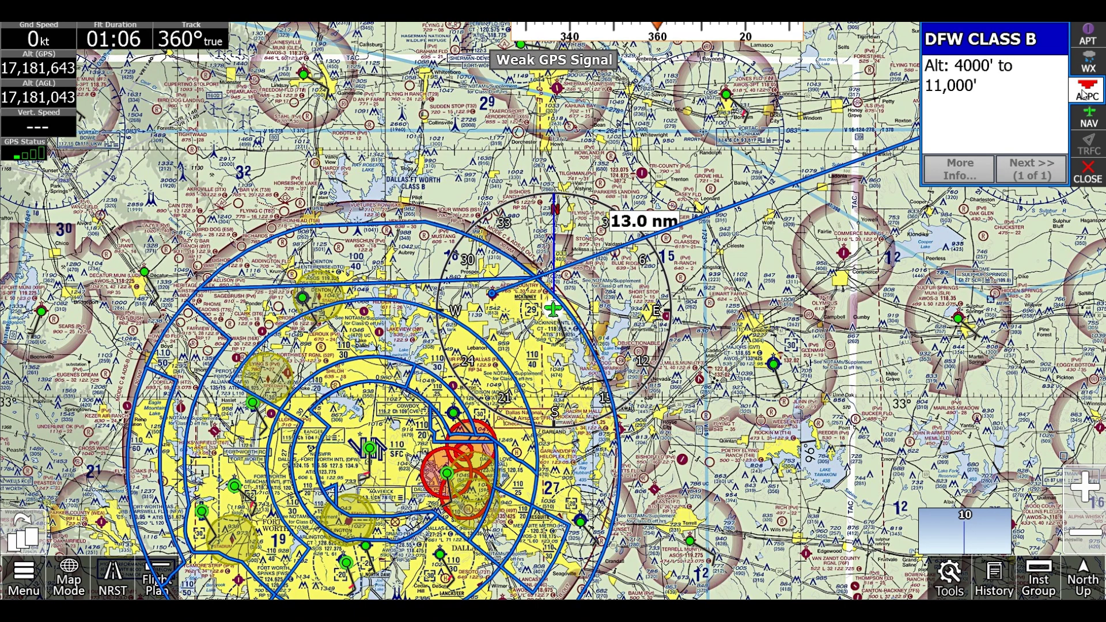
{"action": "left_click", "coordinate": [1086, 115]}
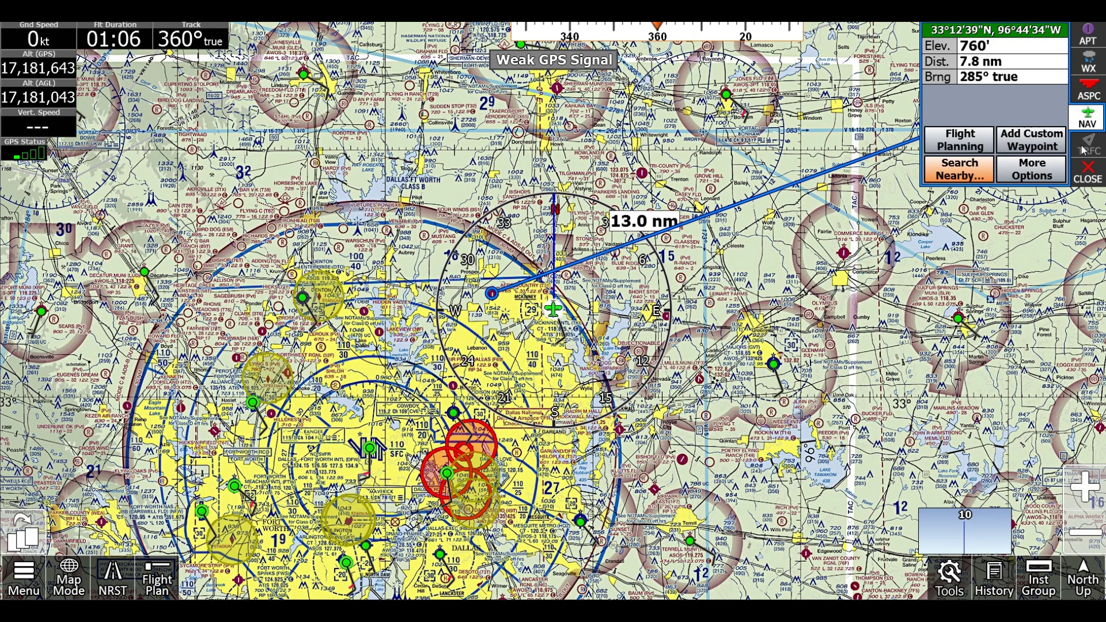
{"action": "left_click", "coordinate": [1083, 150]}
{"action": "left_click", "coordinate": [1085, 117]}
{"action": "left_click", "coordinate": [1081, 88]}
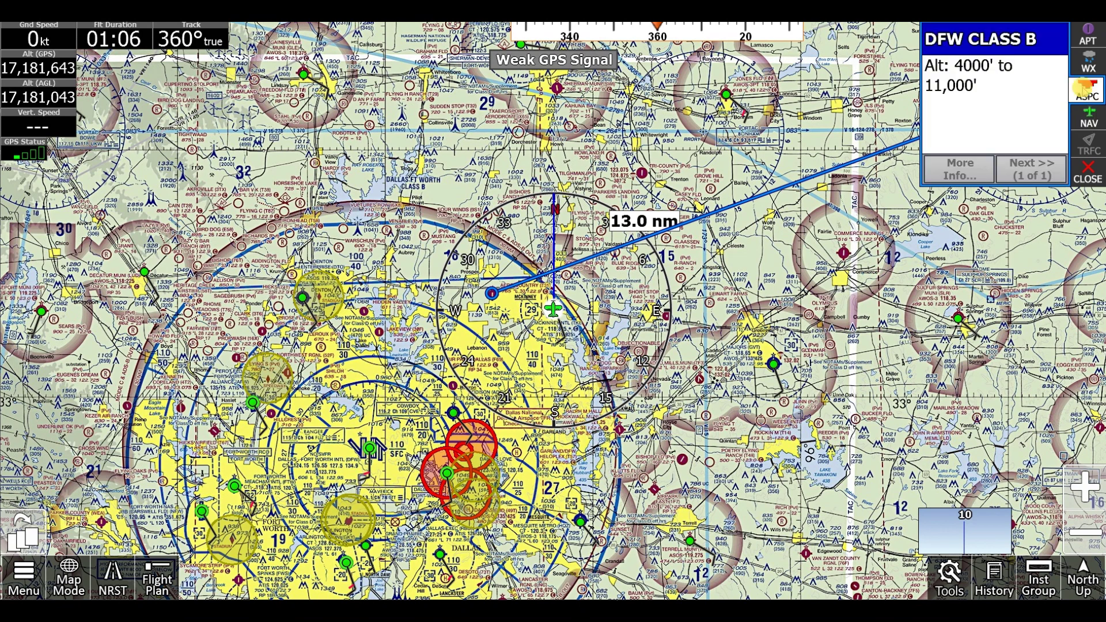
{"action": "left_click", "coordinate": [1088, 61]}
{"action": "left_click", "coordinate": [1087, 33]}
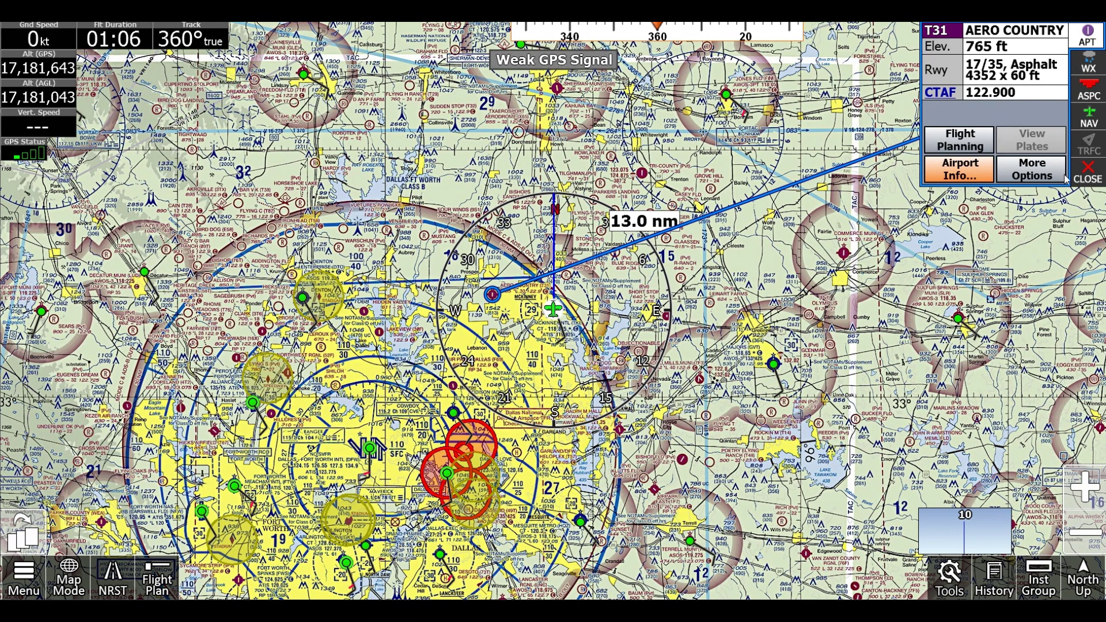
{"action": "left_click", "coordinate": [1083, 179]}
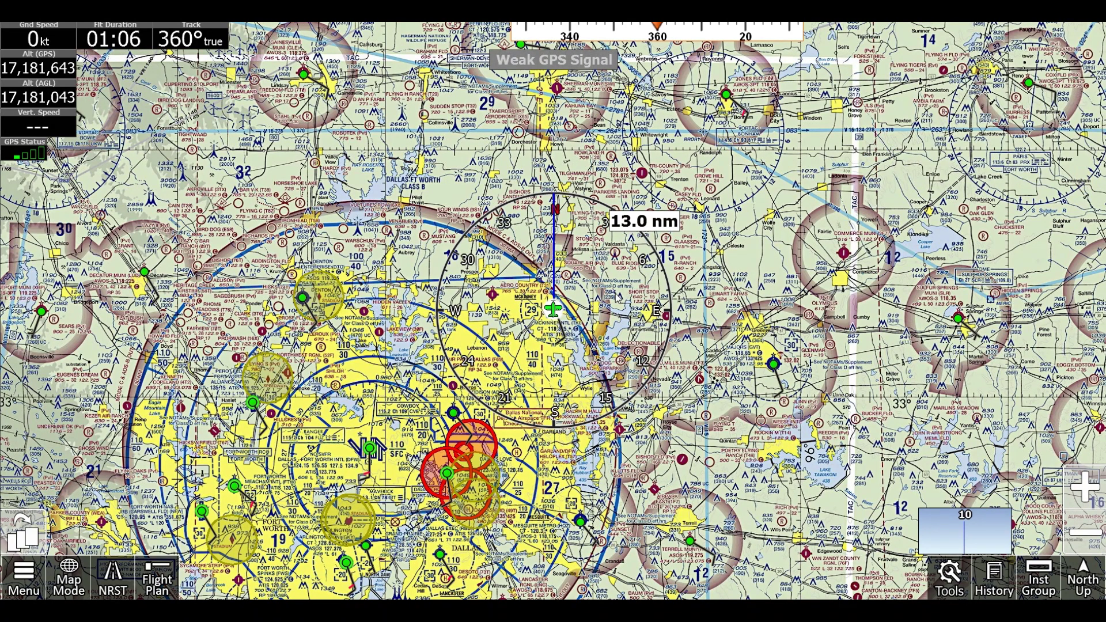
Step: Switch the map to IFR Low charts, then the vector view, then back to the VFR sectional
{"action": "left_click", "coordinate": [82, 563]}
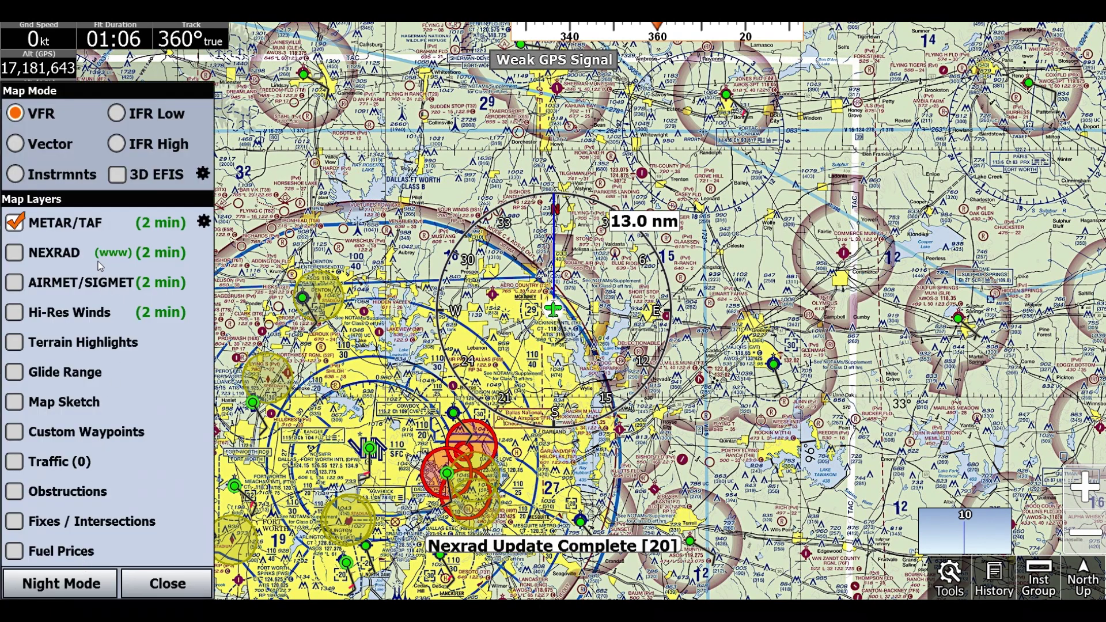
{"action": "left_click", "coordinate": [134, 118]}
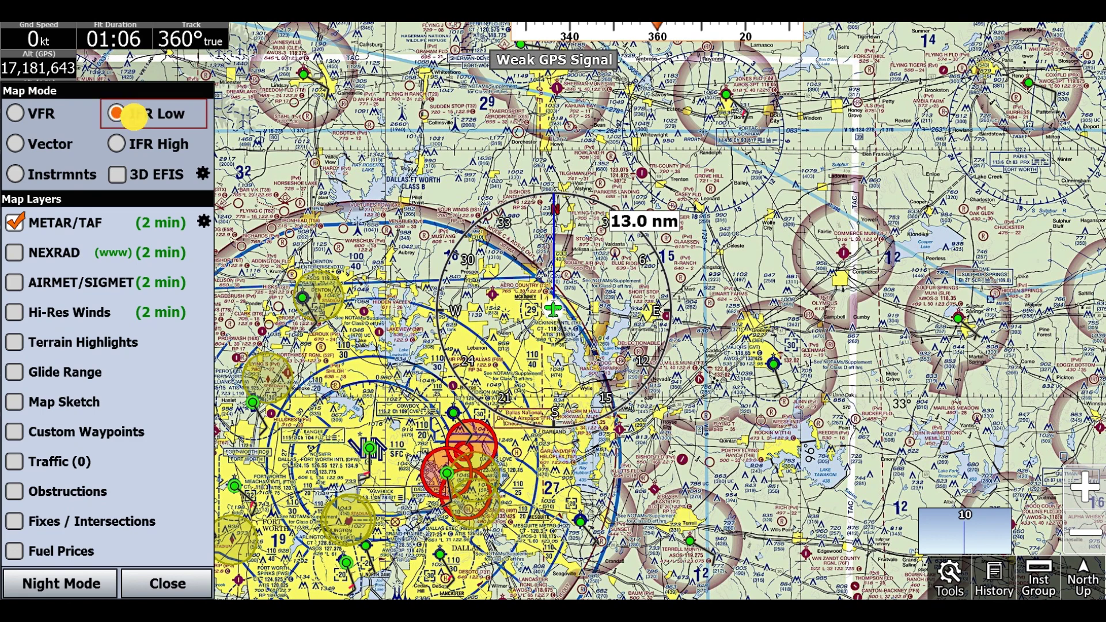
{"action": "left_click", "coordinate": [59, 533]}
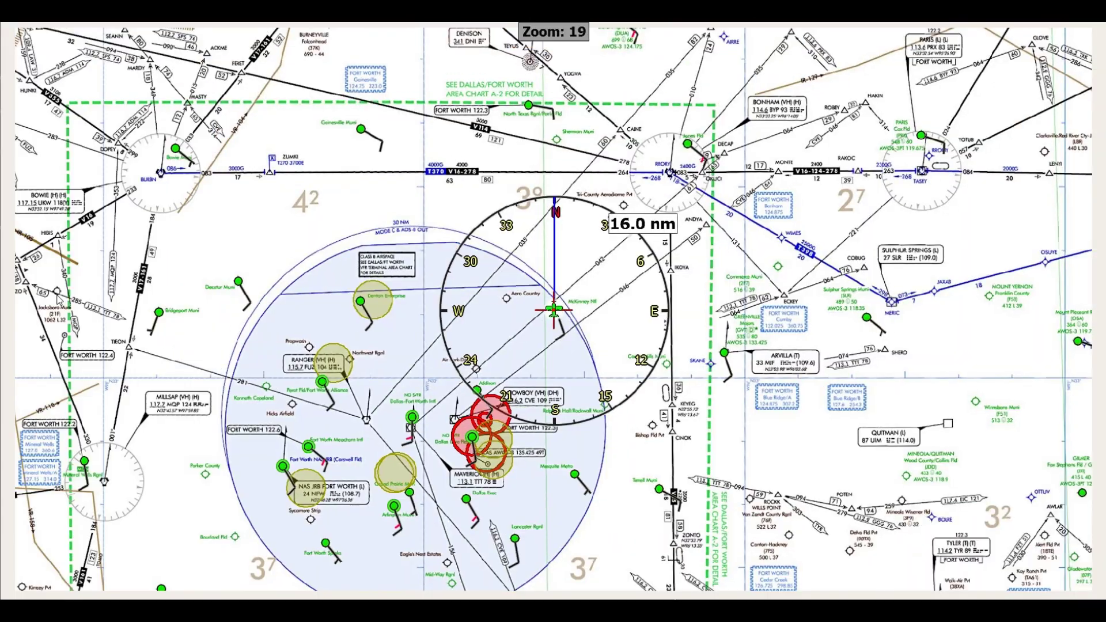
{"action": "left_click", "coordinate": [76, 566]}
{"action": "left_click", "coordinate": [47, 182]}
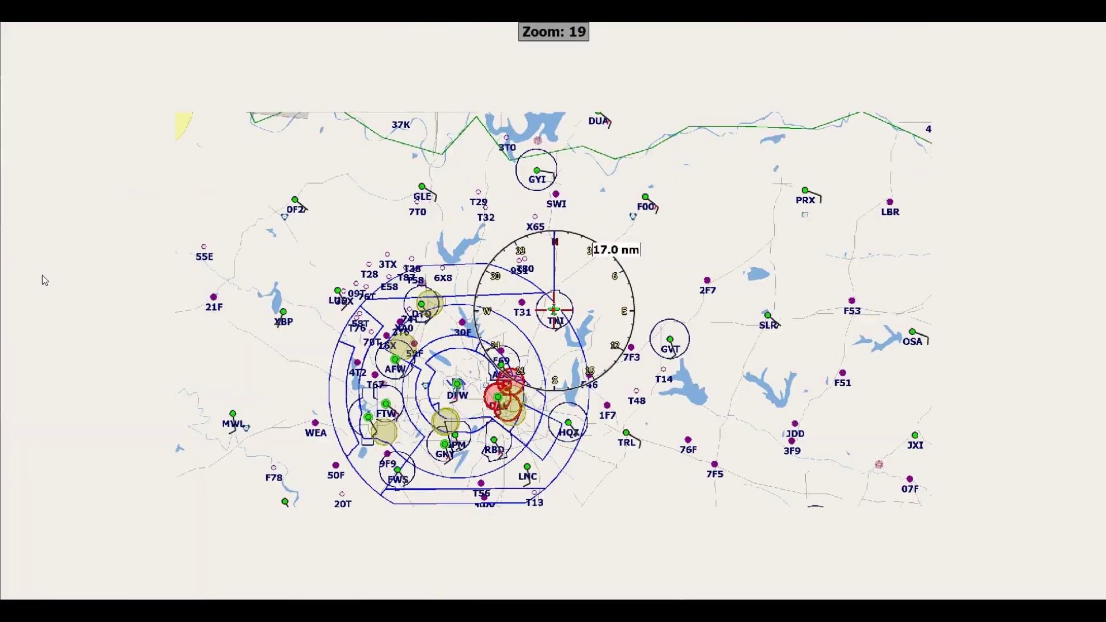
{"action": "left_click", "coordinate": [70, 570]}
Step: Turn on the NEXRAD weather overlay and toggle the fuel prices layer on and off again
{"action": "left_click", "coordinate": [43, 245]}
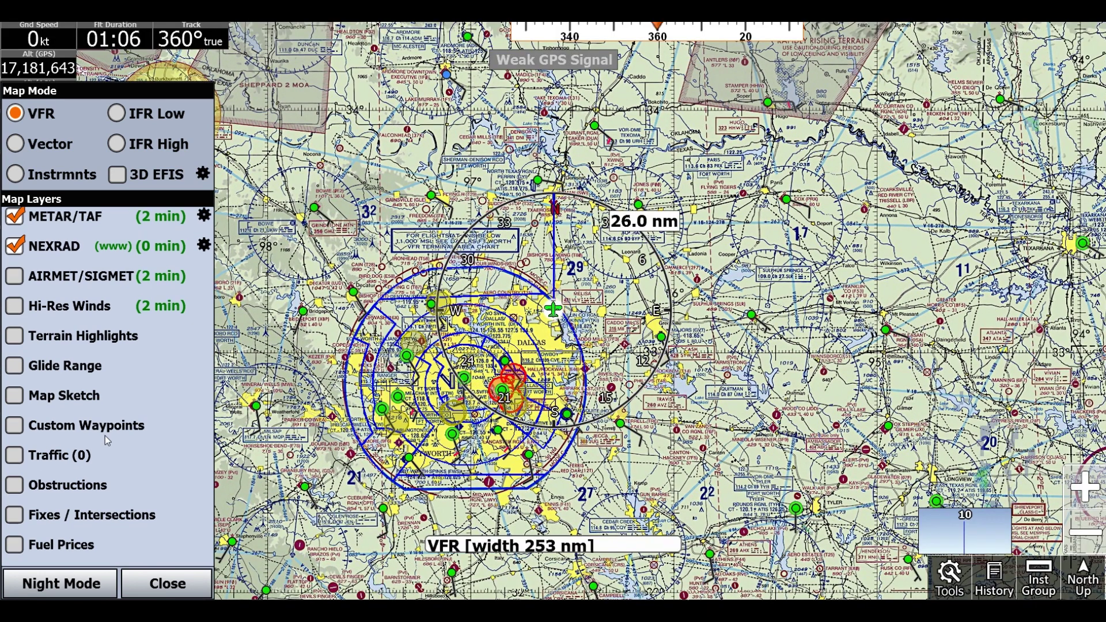
{"action": "left_click", "coordinate": [82, 544]}
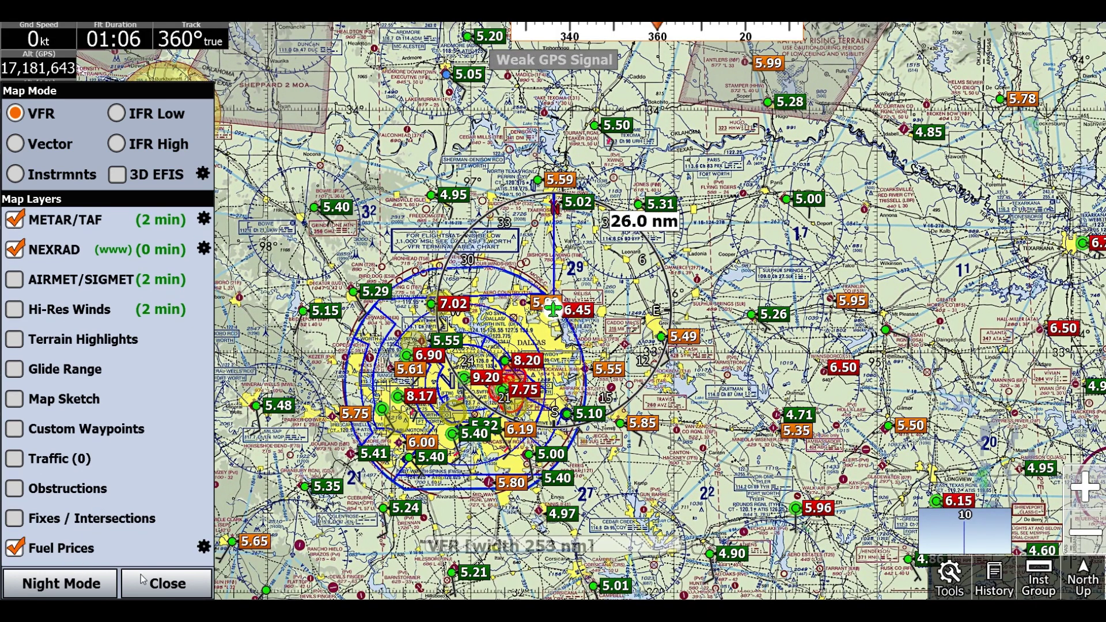
{"action": "left_click", "coordinate": [90, 547]}
Step: Turn NEXRAD off, then fly direct from a tapped map spot to Claassen airport (70TE)
{"action": "left_click", "coordinate": [55, 252]}
{"action": "left_click", "coordinate": [167, 583]}
{"action": "left_click", "coordinate": [627, 276]}
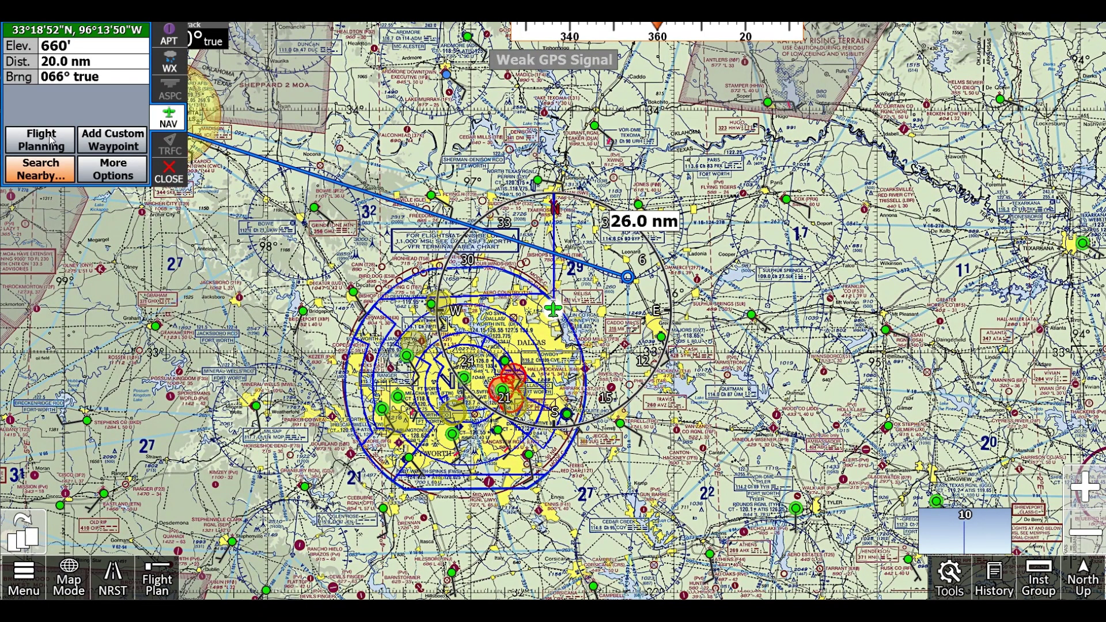
{"action": "left_click", "coordinate": [51, 138]}
{"action": "left_click", "coordinate": [96, 173]}
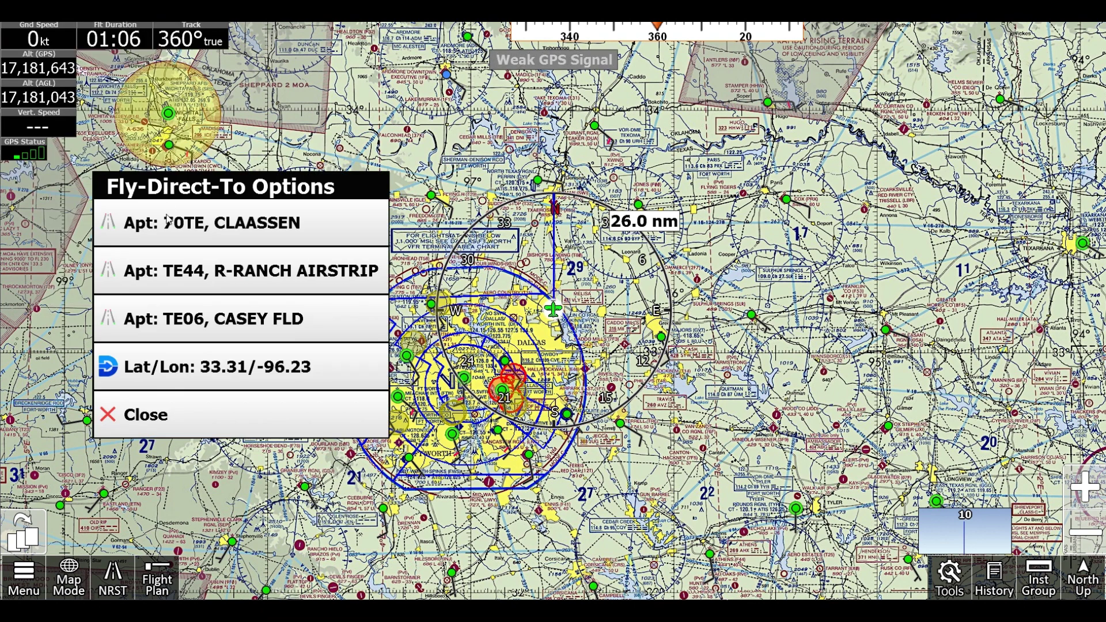
{"action": "left_click", "coordinate": [169, 215]}
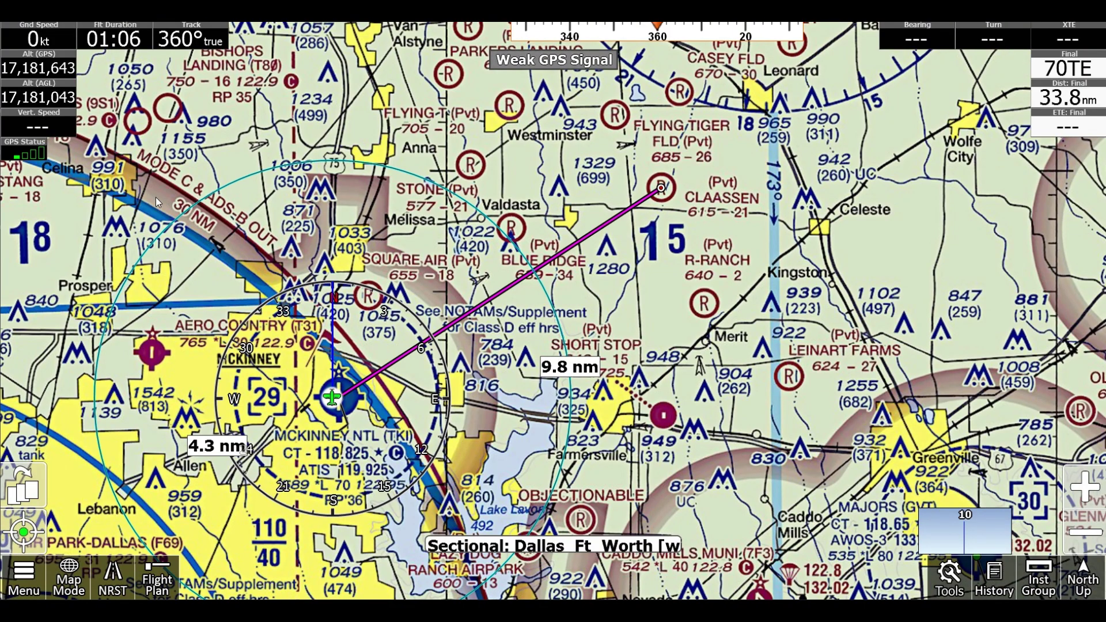
Step: Search 'KTKI KGYI' in Fly Direct To and activate the McKinney to North Texas Regional route
{"action": "left_click", "coordinate": [23, 576]}
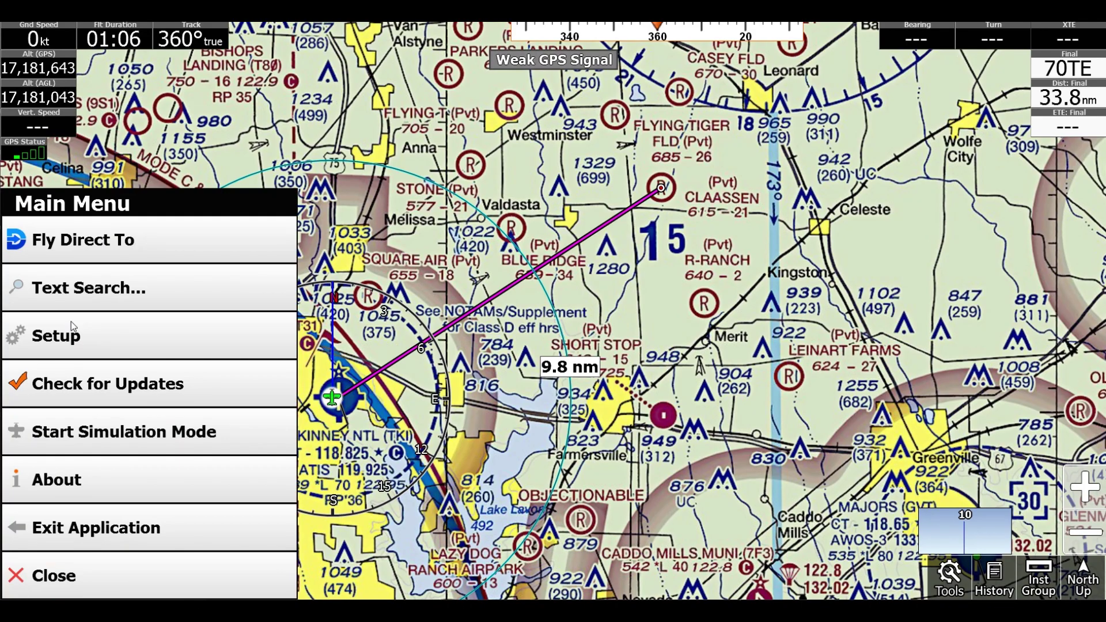
{"action": "left_click", "coordinate": [75, 246]}
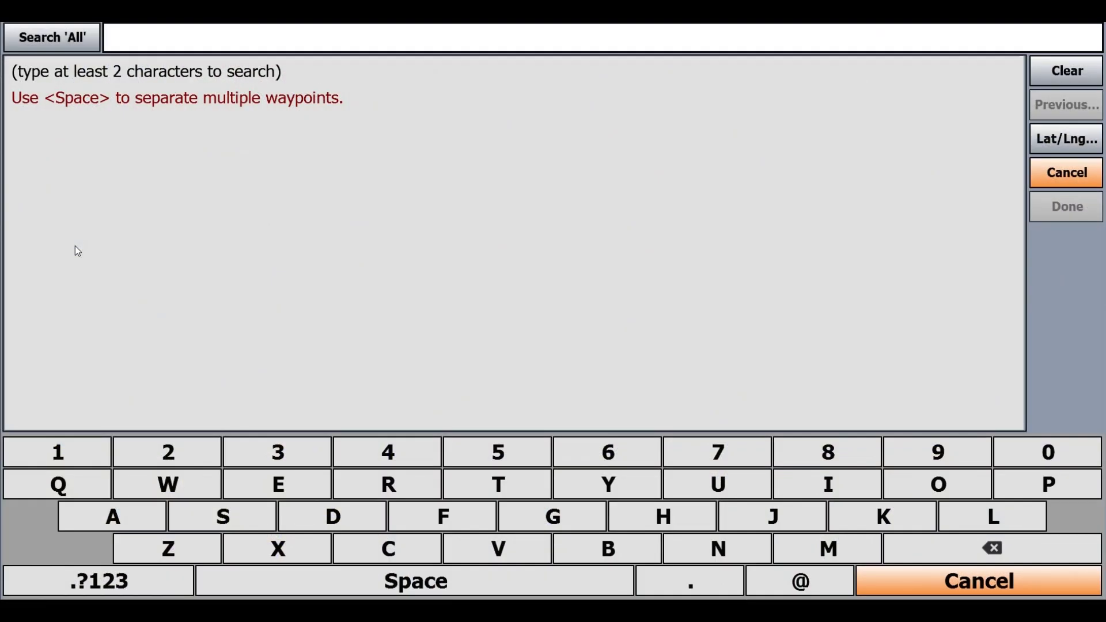
{"action": "type", "text": "KTKG"}
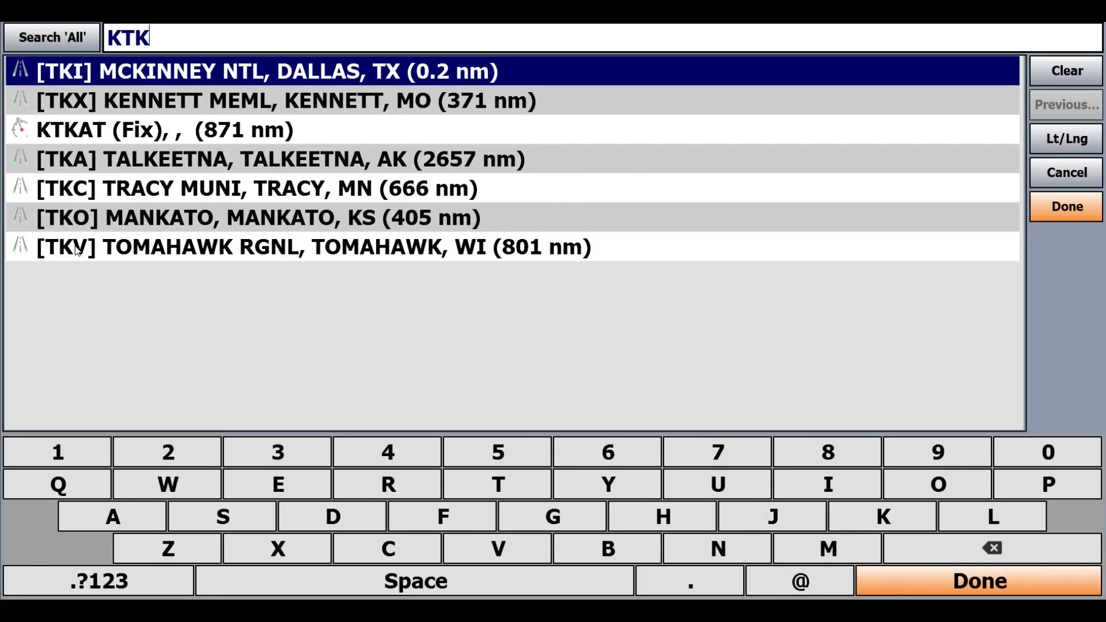
{"action": "key", "text": "BackSpace"}
{"action": "type", "text": "I KGYI"}
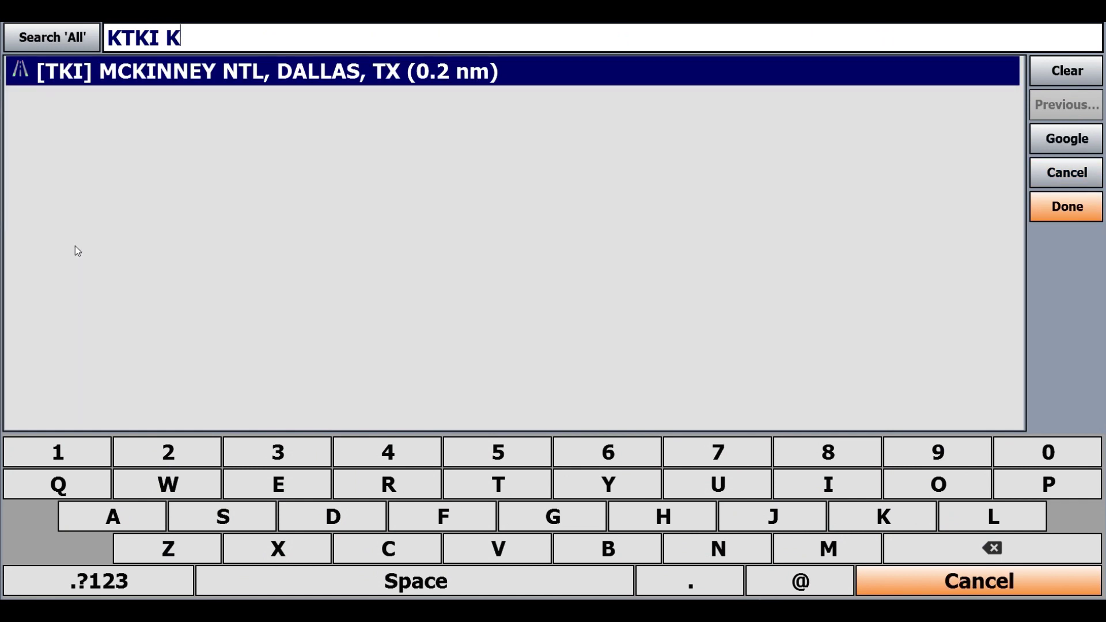
{"action": "left_click", "coordinate": [323, 73]}
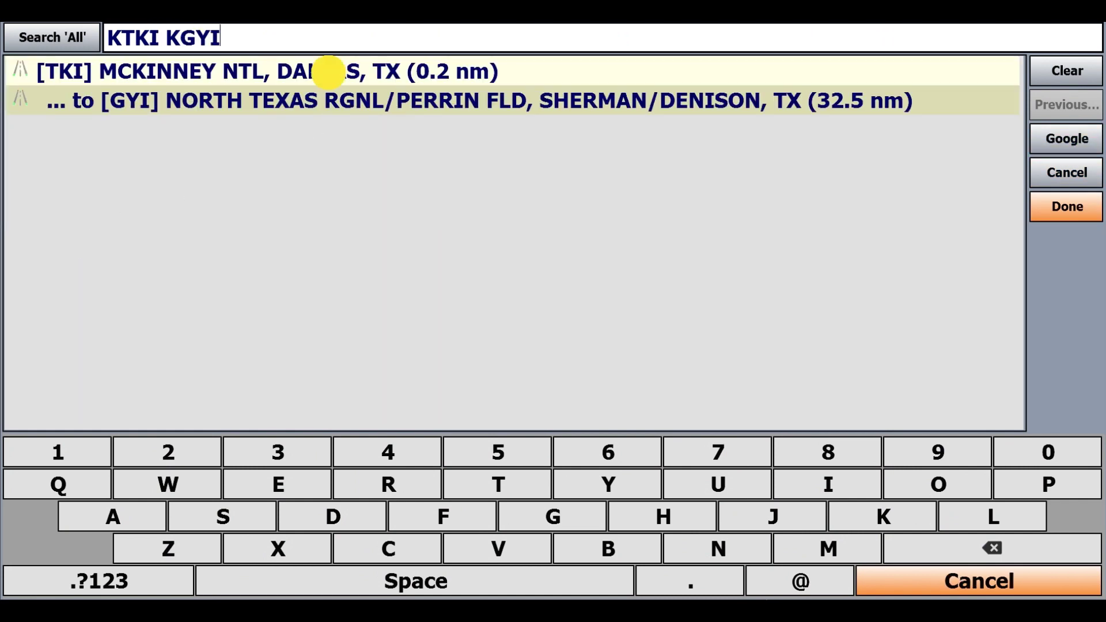
{"action": "left_click", "coordinate": [1048, 205]}
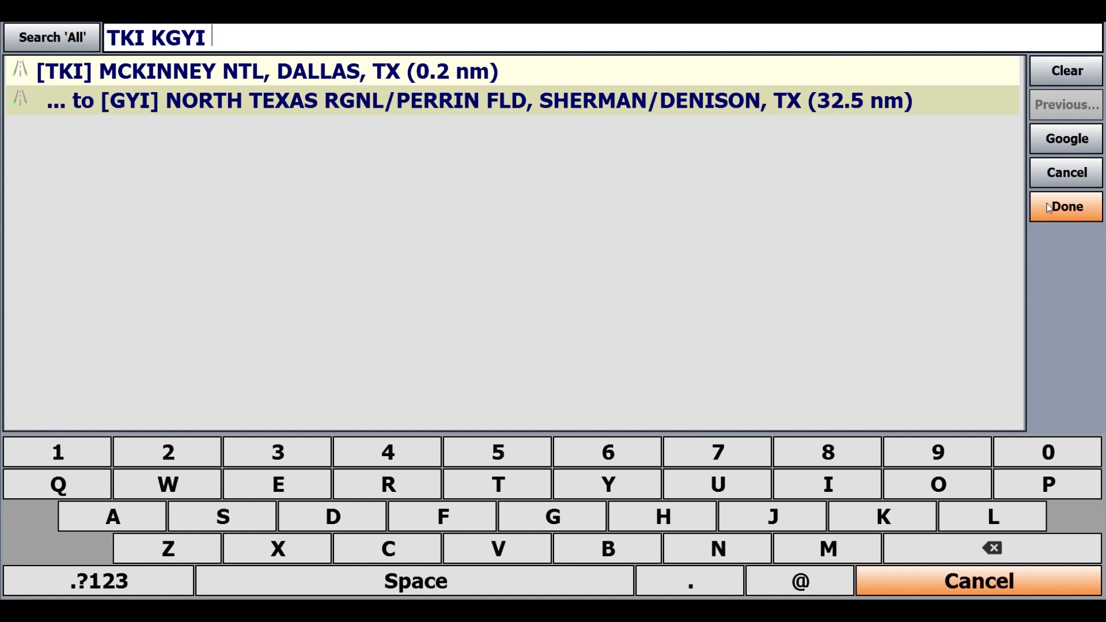
{"action": "scroll", "coordinate": [479, 244], "scroll_direction": "down", "scroll_amount": 1}
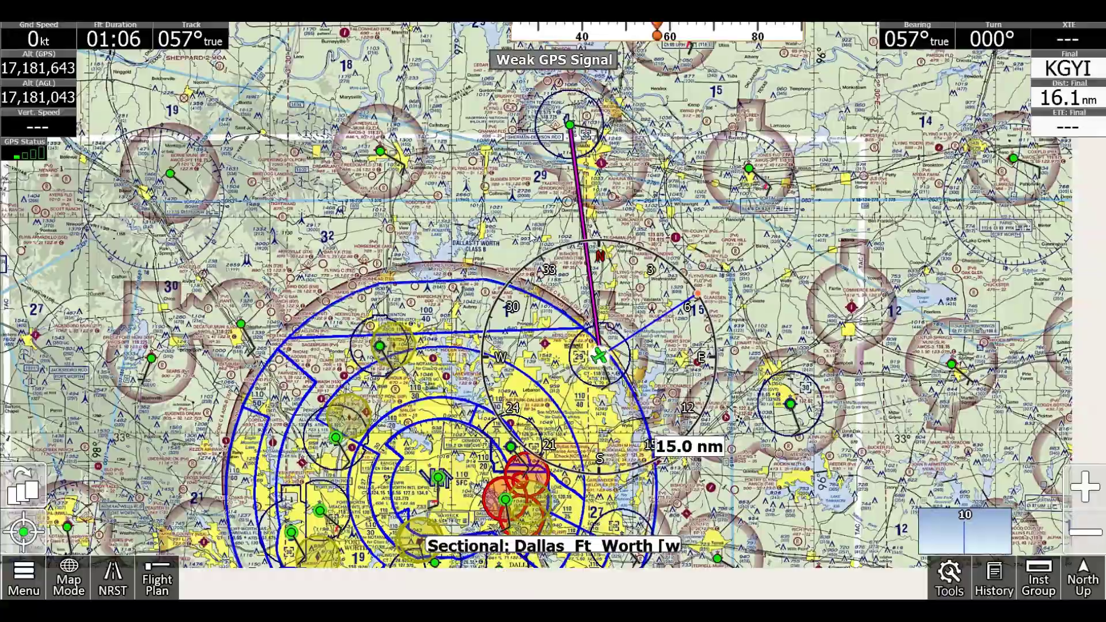
Step: Drag the route onto Sherman Muni to insert KSWI as a waypoint, then view the 33.8 nm flight plan
{"action": "scroll", "coordinate": [636, 295], "scroll_direction": "up", "scroll_amount": 2}
{"action": "left_click_drag", "start_coordinate": [570, 321], "coordinate": [656, 144]}
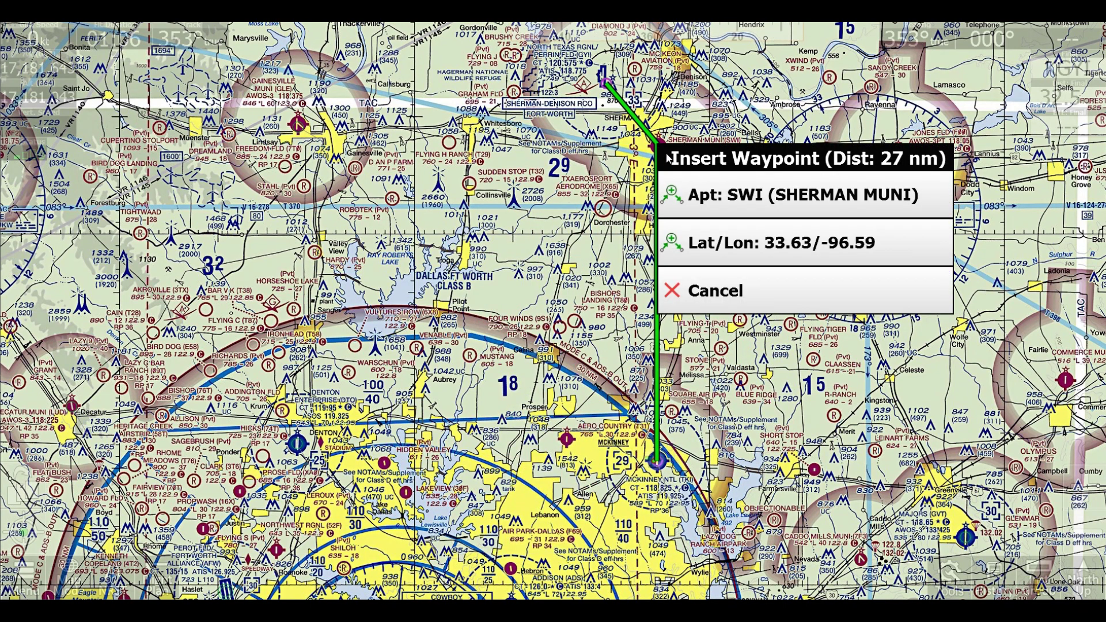
{"action": "left_click", "coordinate": [709, 196]}
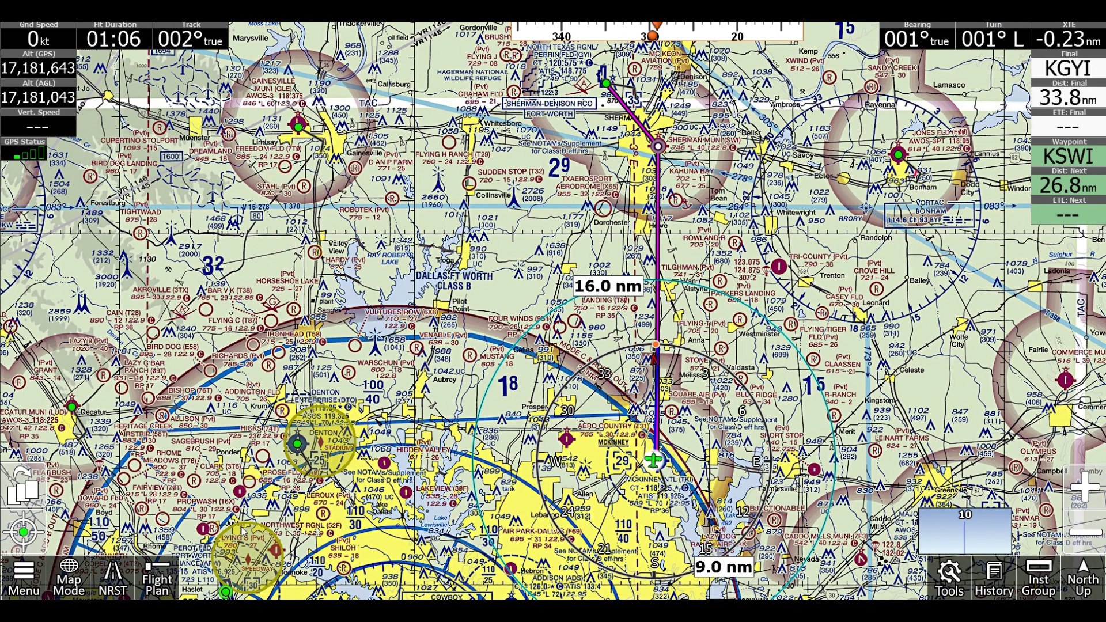
{"action": "left_click", "coordinate": [151, 576]}
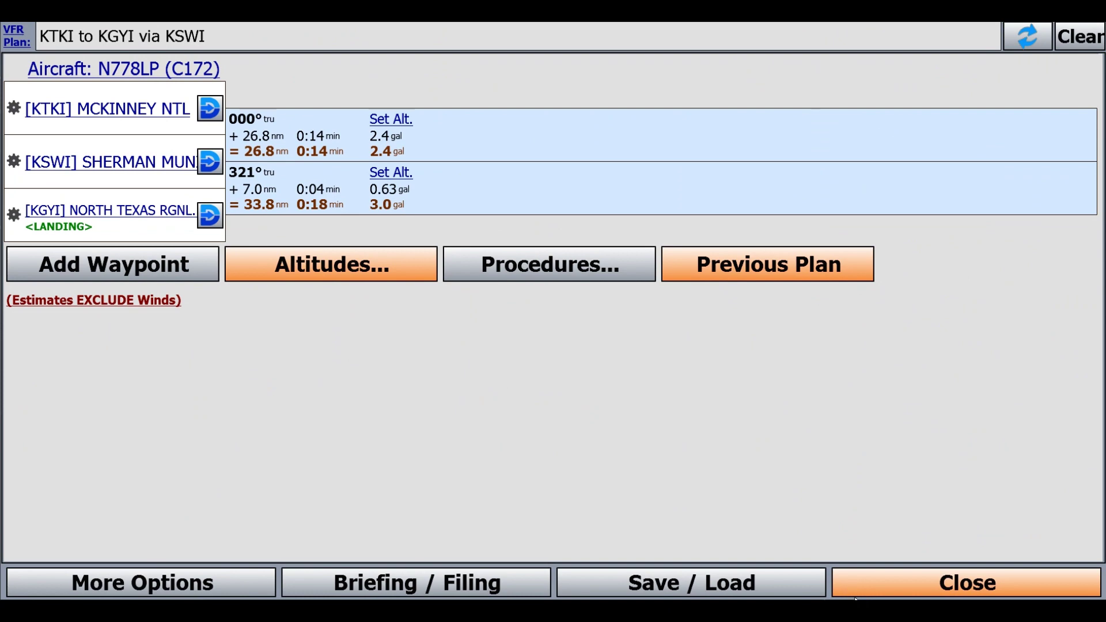
Step: Close the flight plan and list the nearest airports, led by McKinney NTL at 0.2 nm
{"action": "key", "text": "Escape"}
{"action": "left_click", "coordinate": [132, 588]}
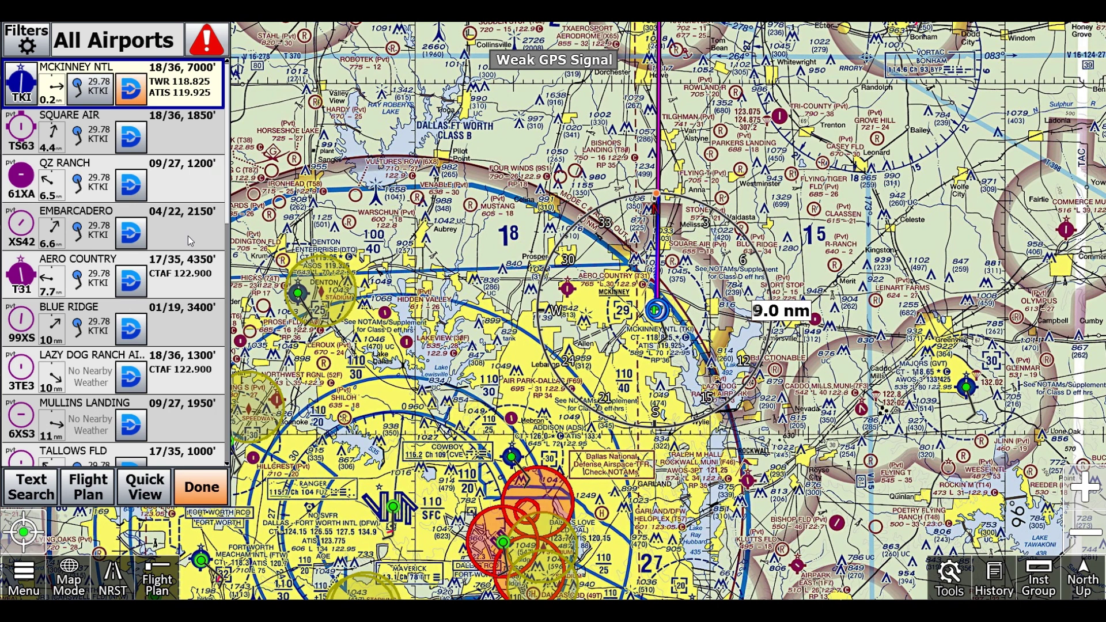
Step: Dismiss the nearest-airports list and bring up the instrument layout choices to use the Basic layout
{"action": "left_click", "coordinate": [203, 484]}
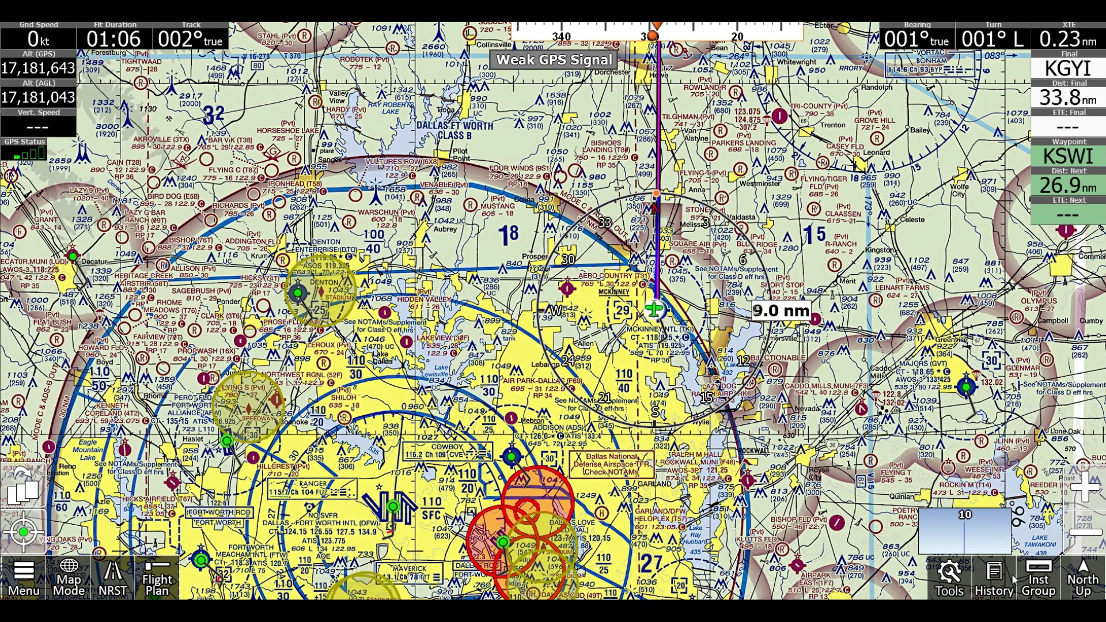
{"action": "left_click", "coordinate": [1014, 576]}
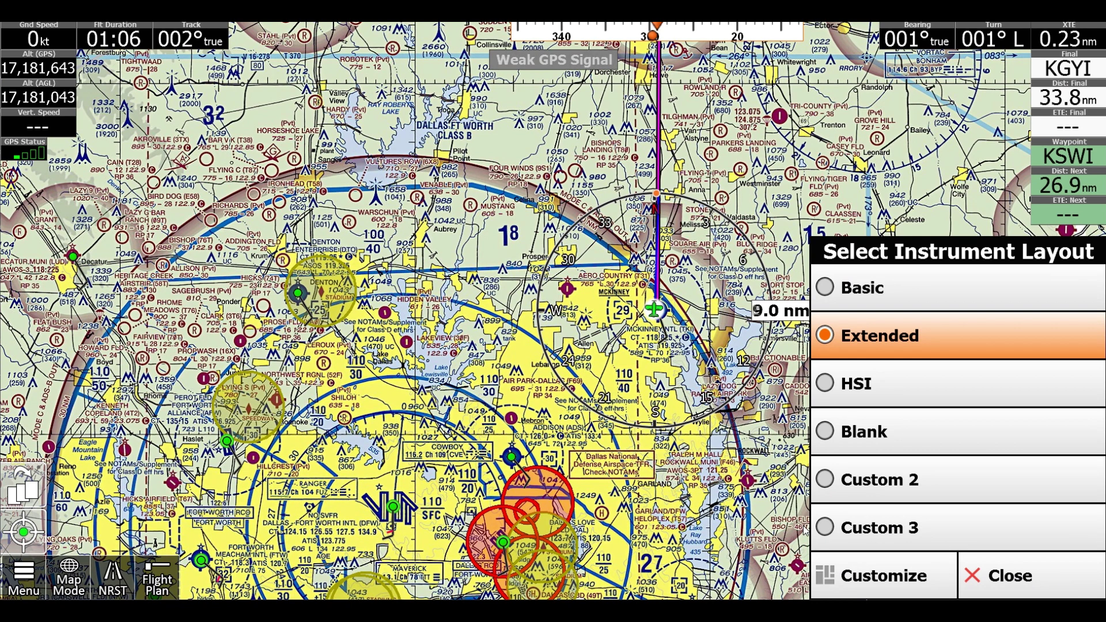
{"action": "left_click", "coordinate": [1039, 576]}
{"action": "left_click", "coordinate": [871, 403]}
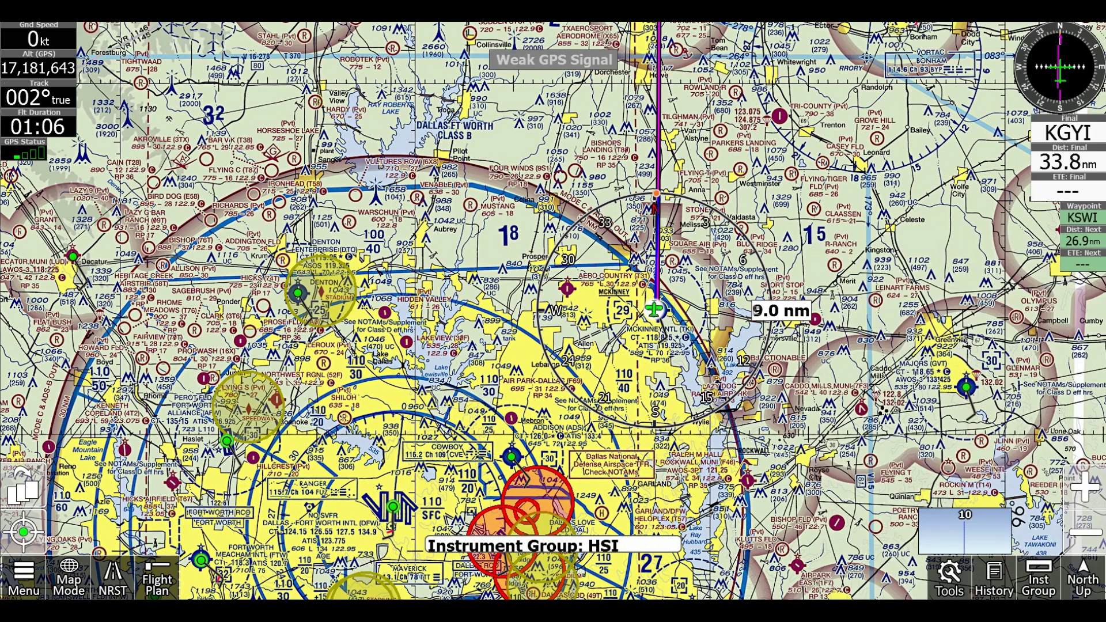
{"action": "left_click", "coordinate": [1039, 576]}
{"action": "left_click", "coordinate": [923, 305]}
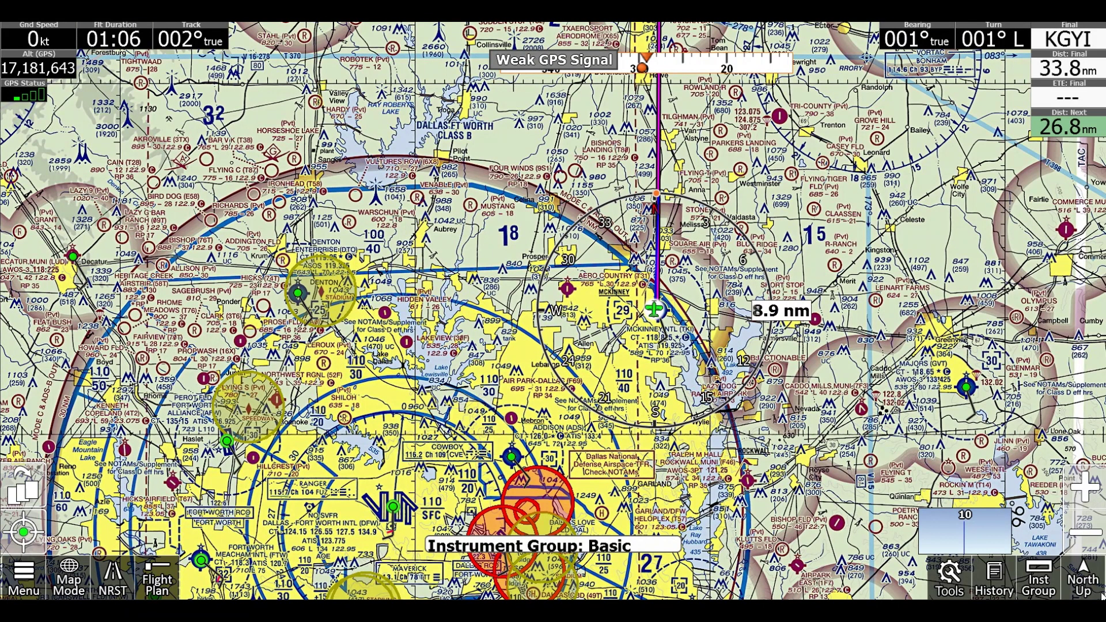
{"action": "scroll", "coordinate": [1080, 567], "scroll_direction": "down", "scroll_amount": 5}
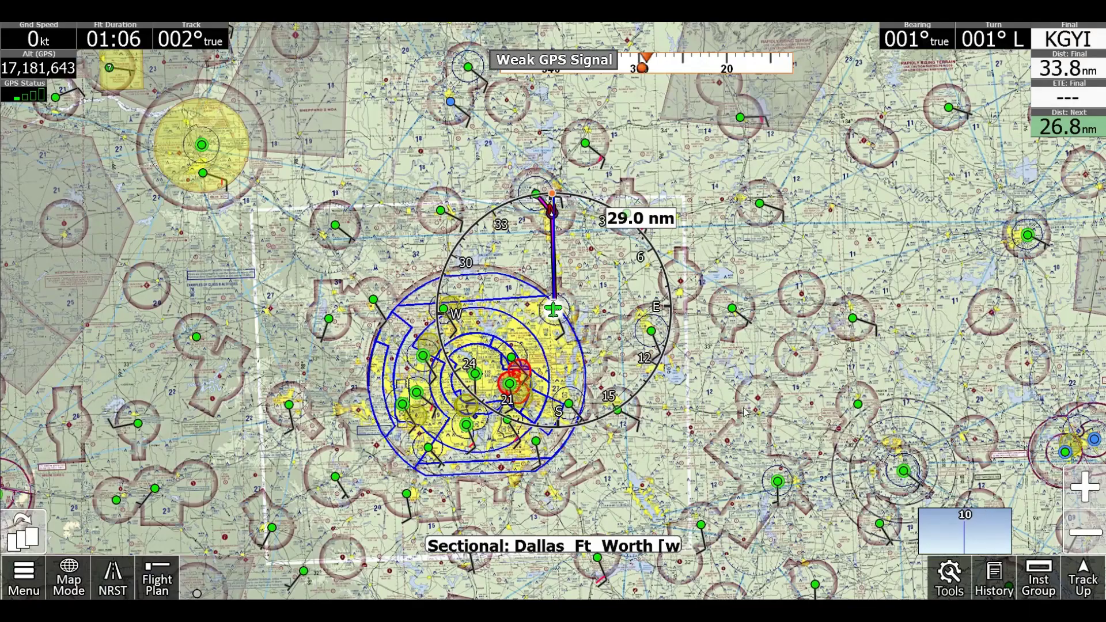
{"action": "left_click", "coordinate": [1083, 579]}
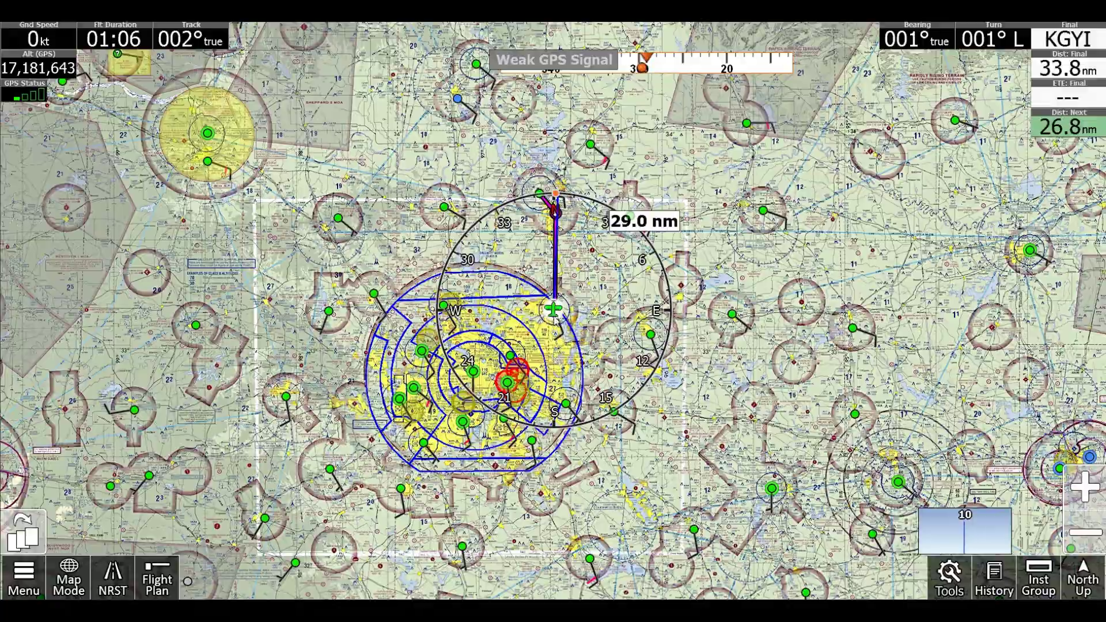
{"action": "scroll", "coordinate": [555, 326], "scroll_direction": "up", "scroll_amount": 3}
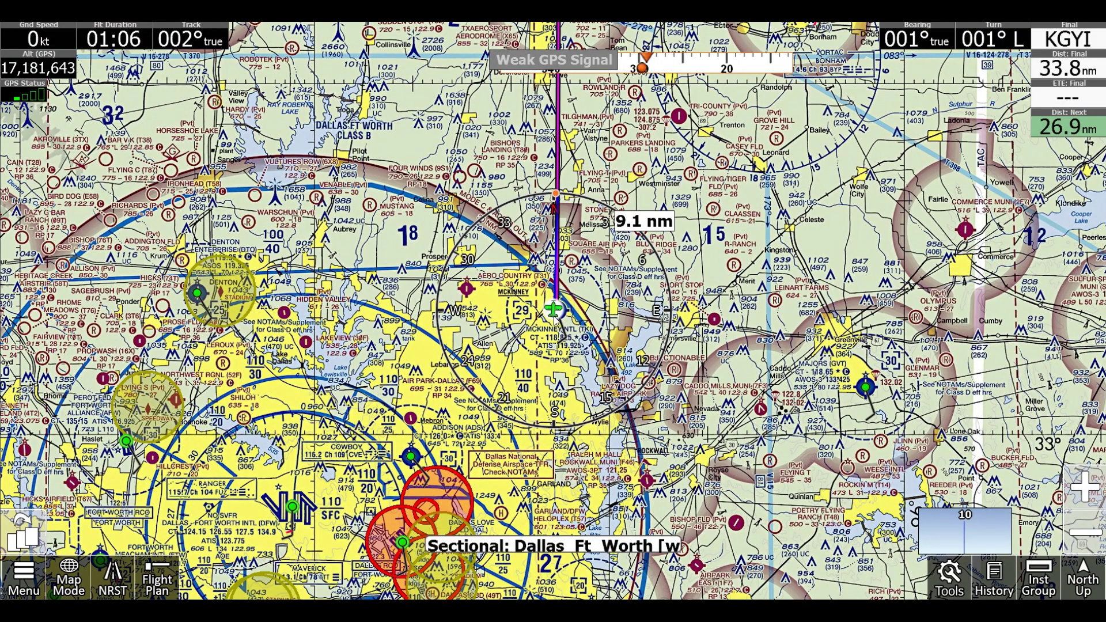